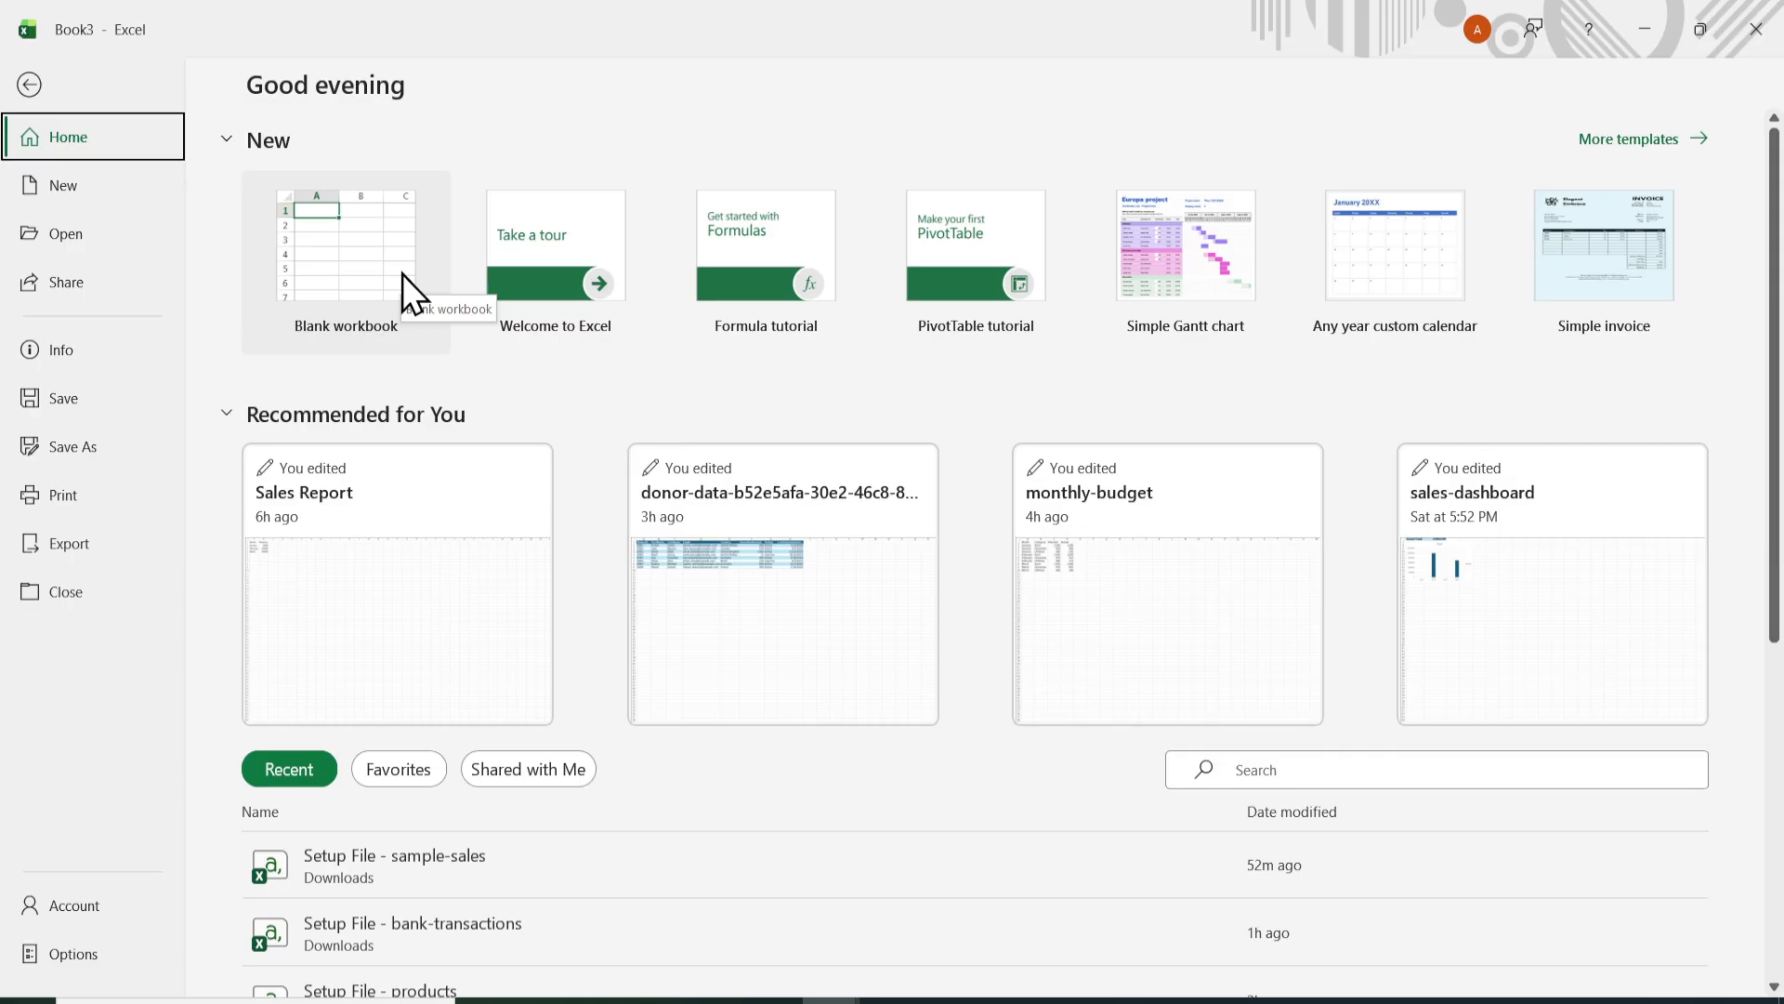
Step: Create a blank workbook and import the file "Setup File - sample-bank-statement" from Downloads through the PDF data source
{"action": "left_click", "coordinate": [404, 275]}
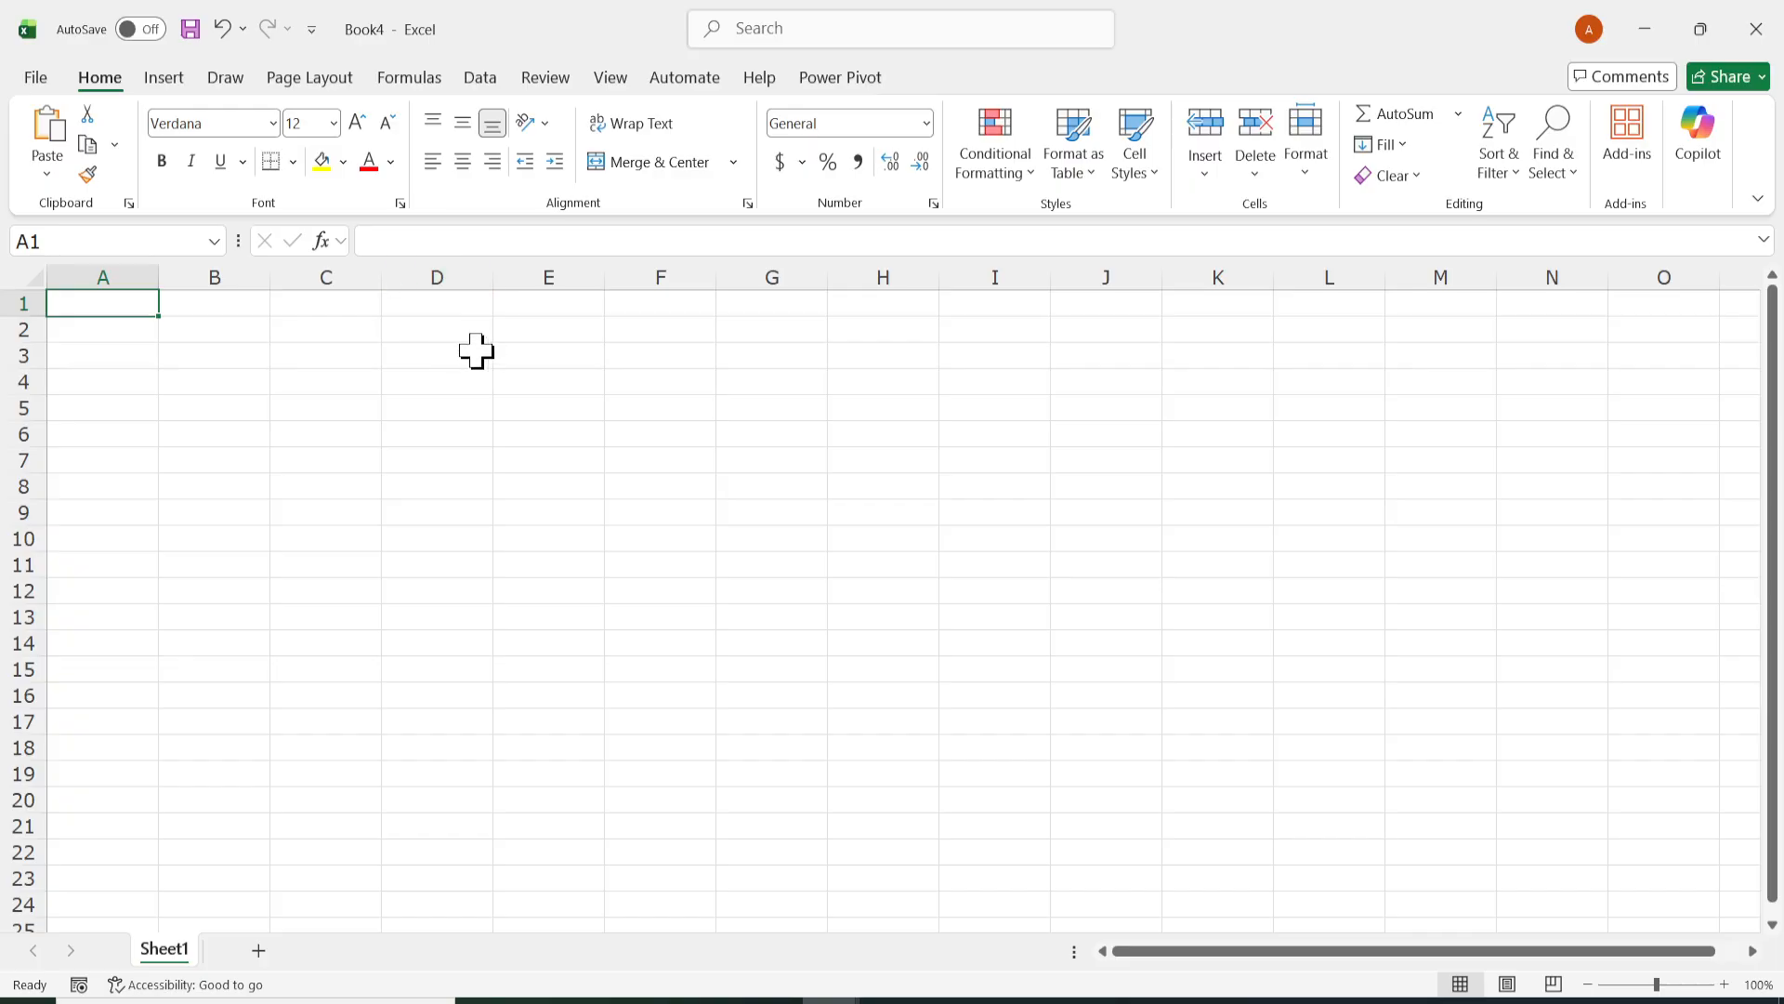
{"action": "left_click", "coordinate": [481, 78]}
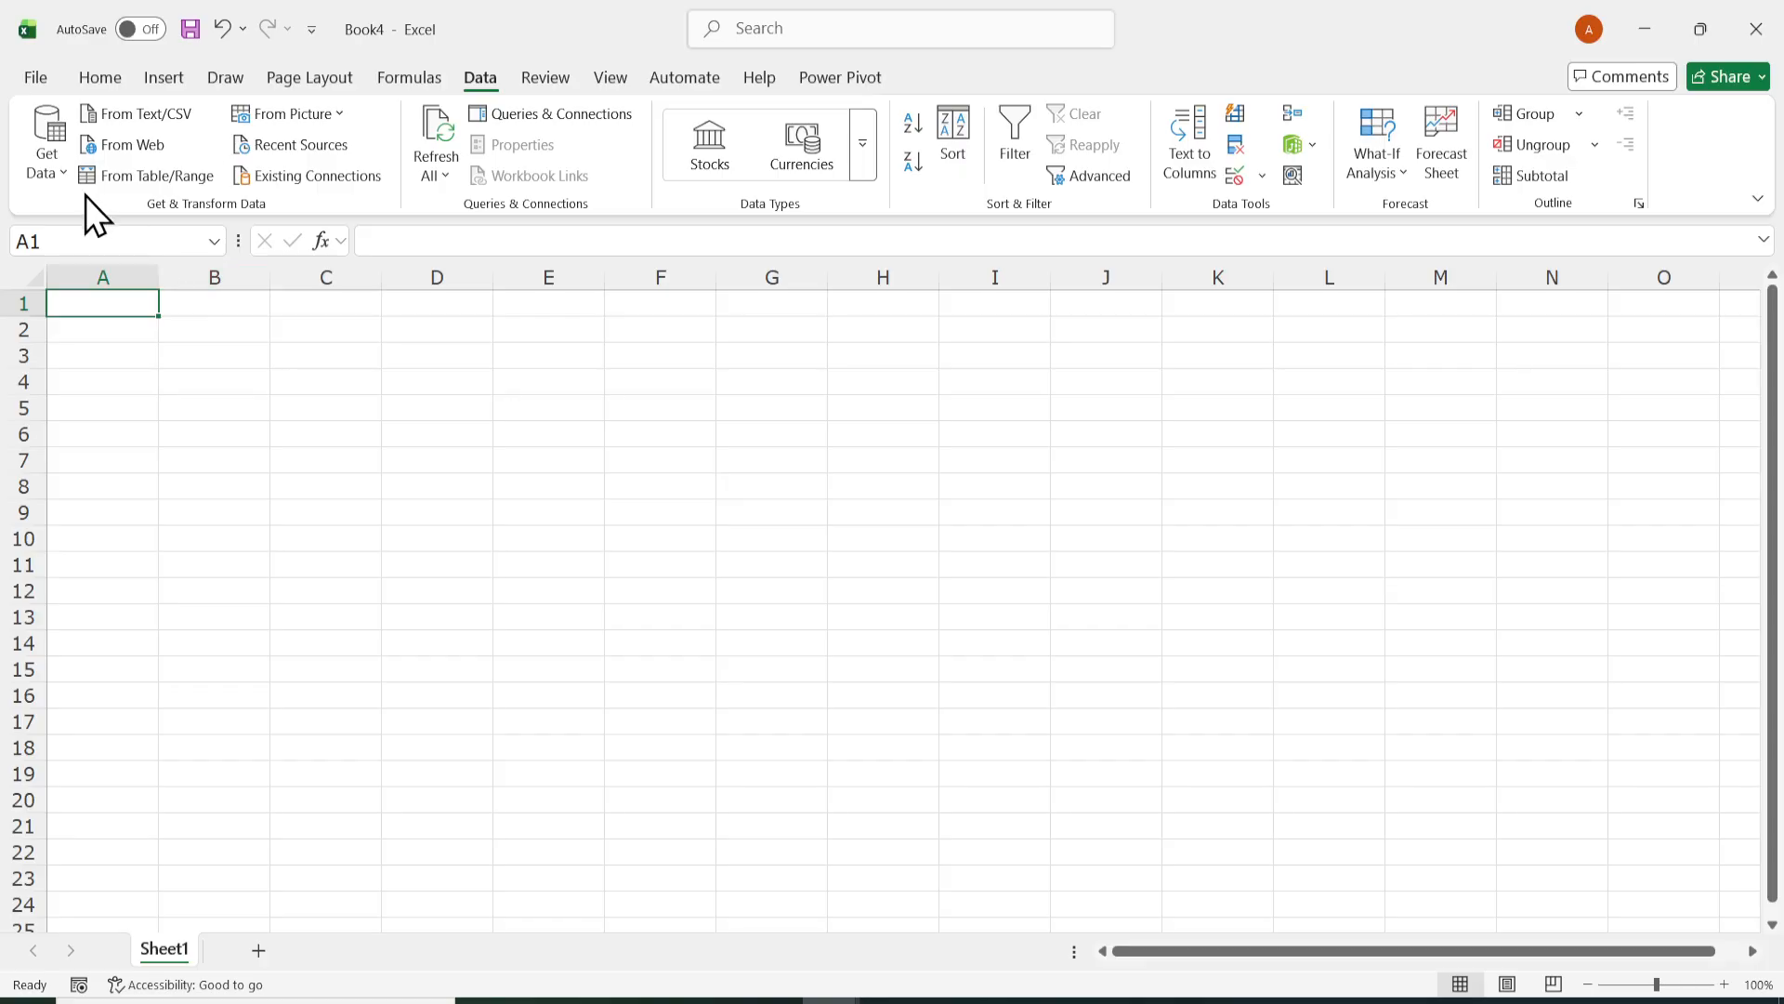
{"action": "left_click", "coordinate": [58, 175]}
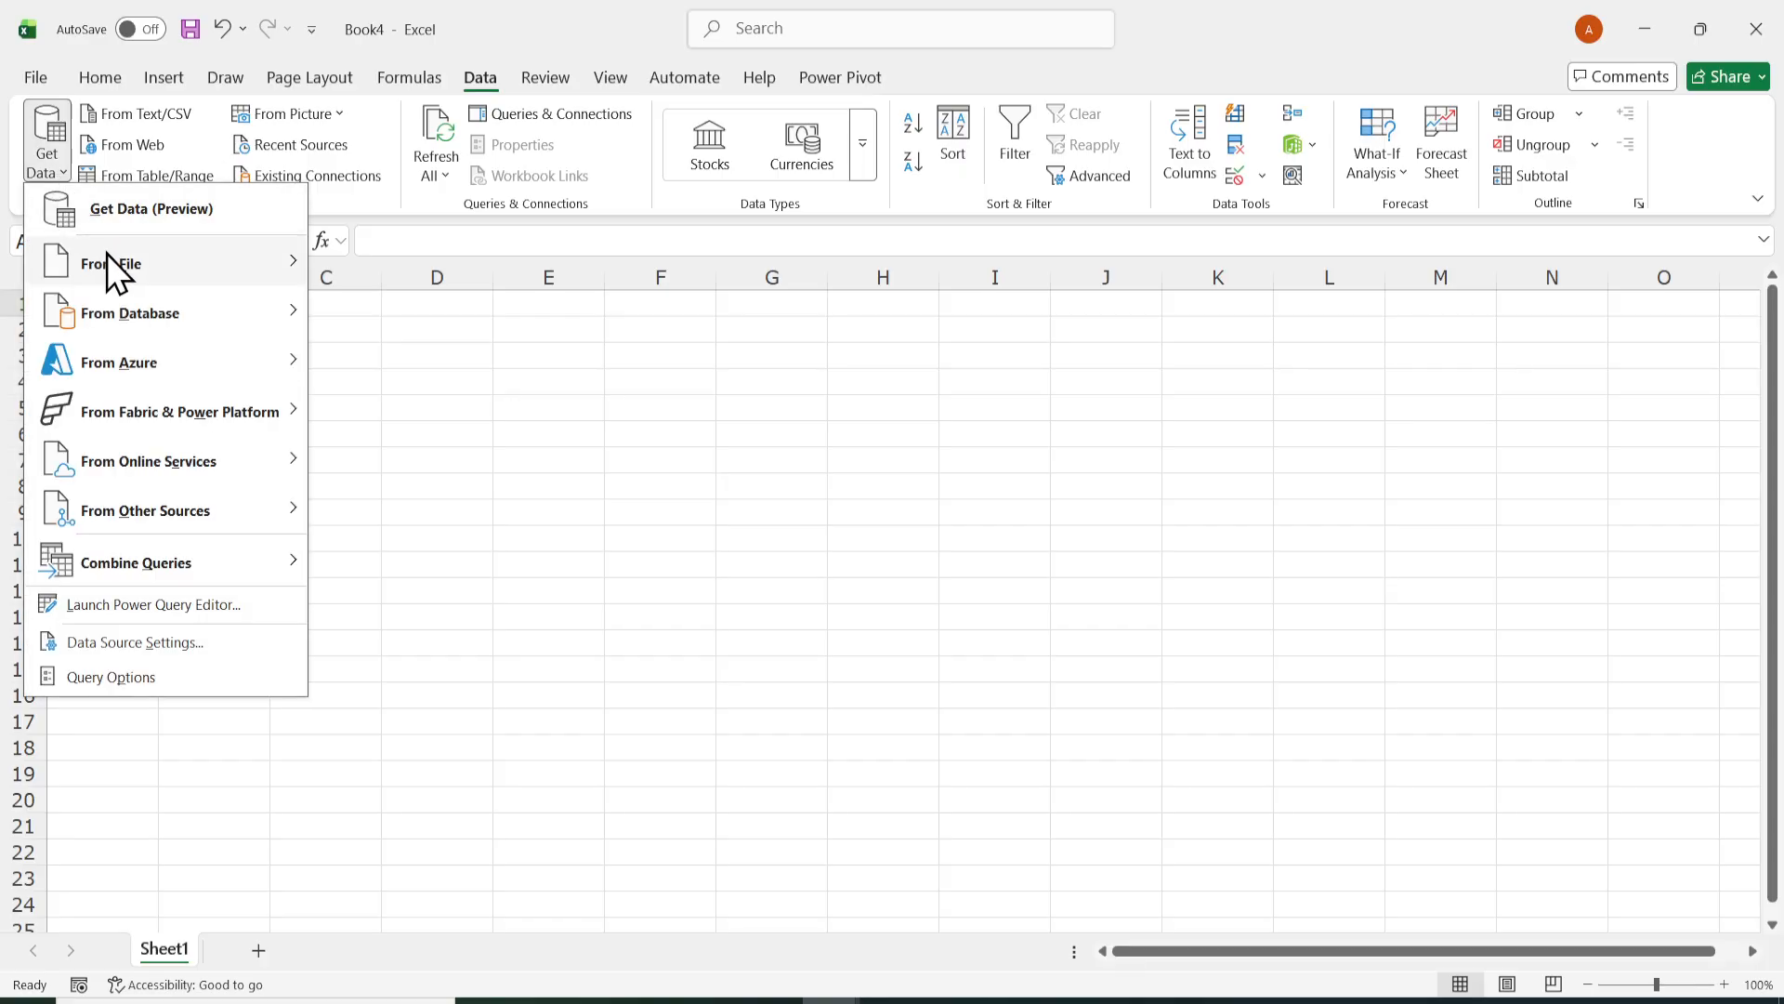
{"action": "mouse_move", "coordinate": [109, 254]}
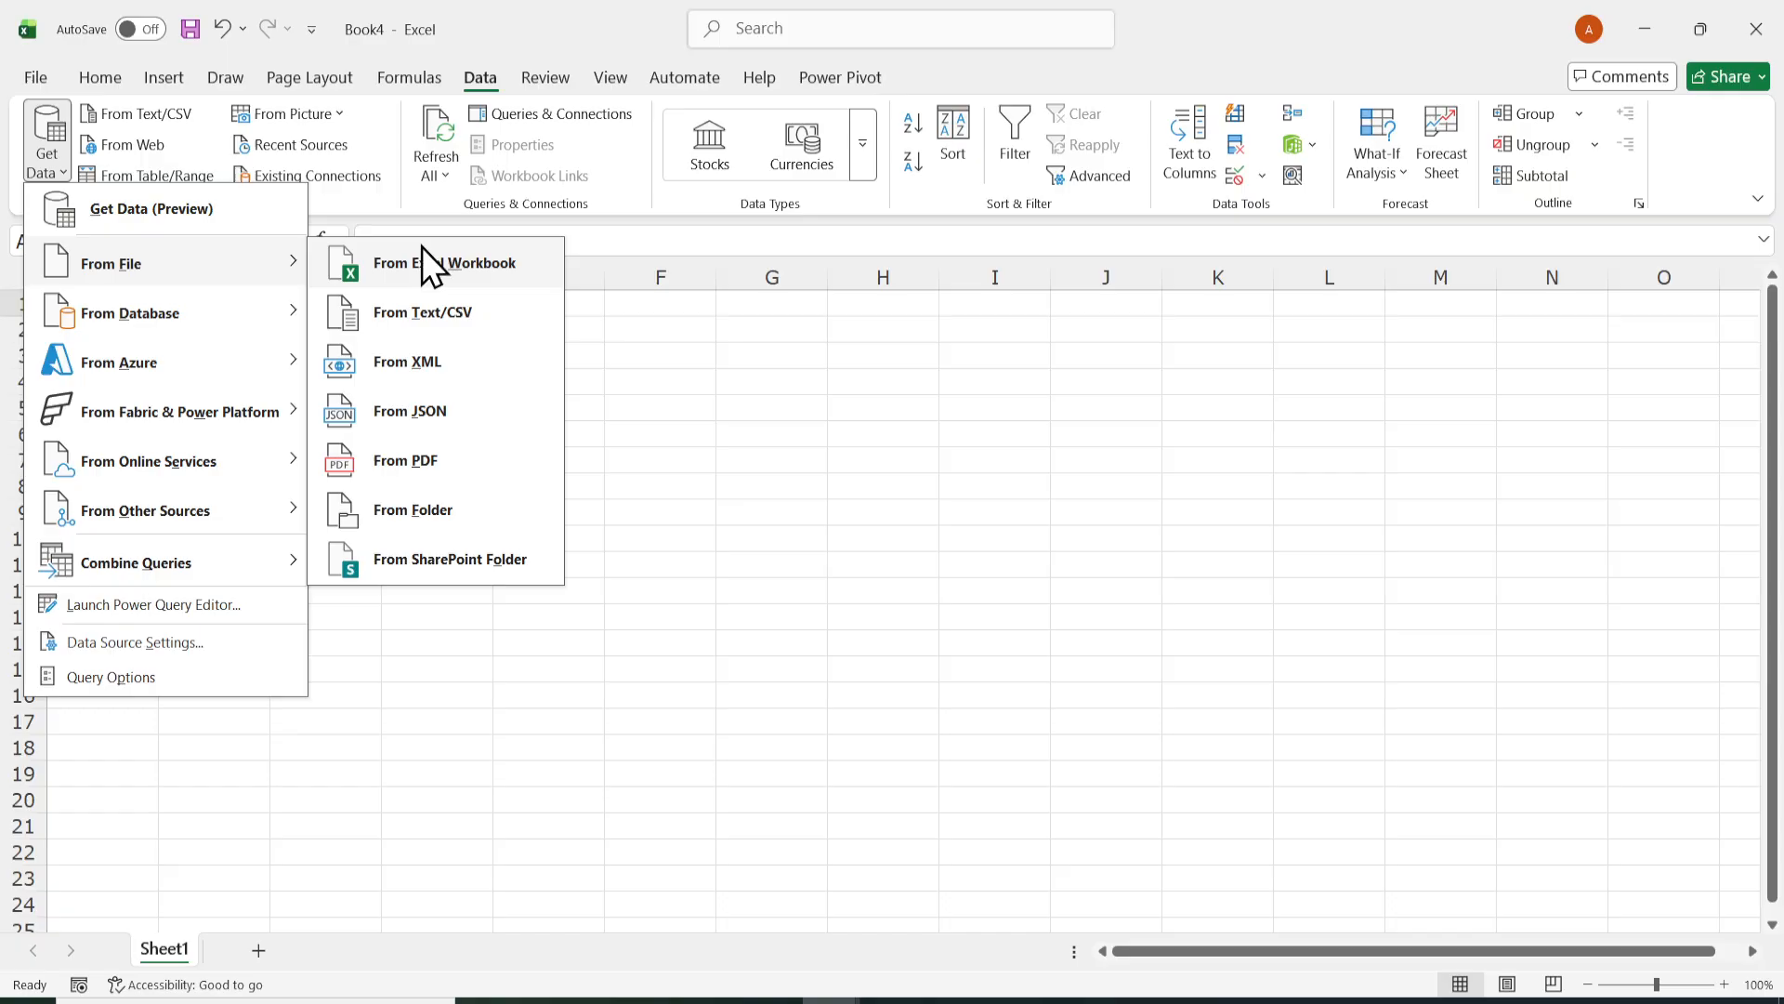
{"action": "left_click", "coordinate": [421, 465]}
{"action": "left_click", "coordinate": [339, 316]}
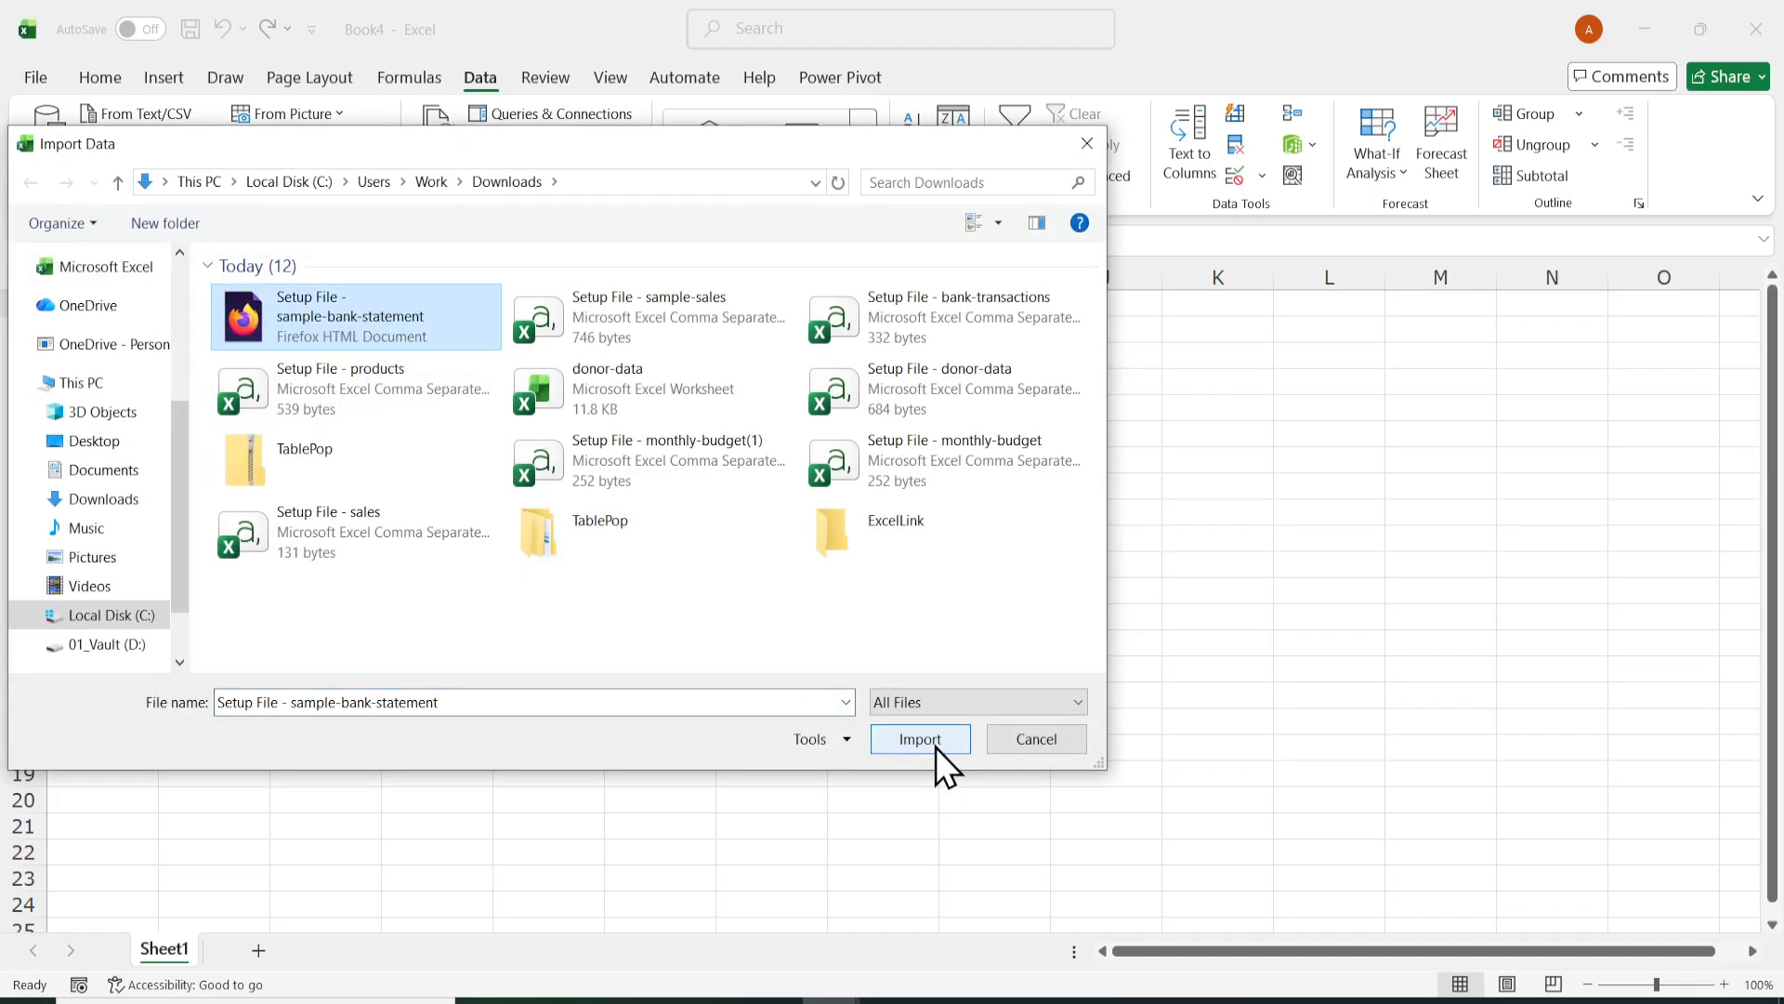
{"action": "left_click", "coordinate": [309, 299]}
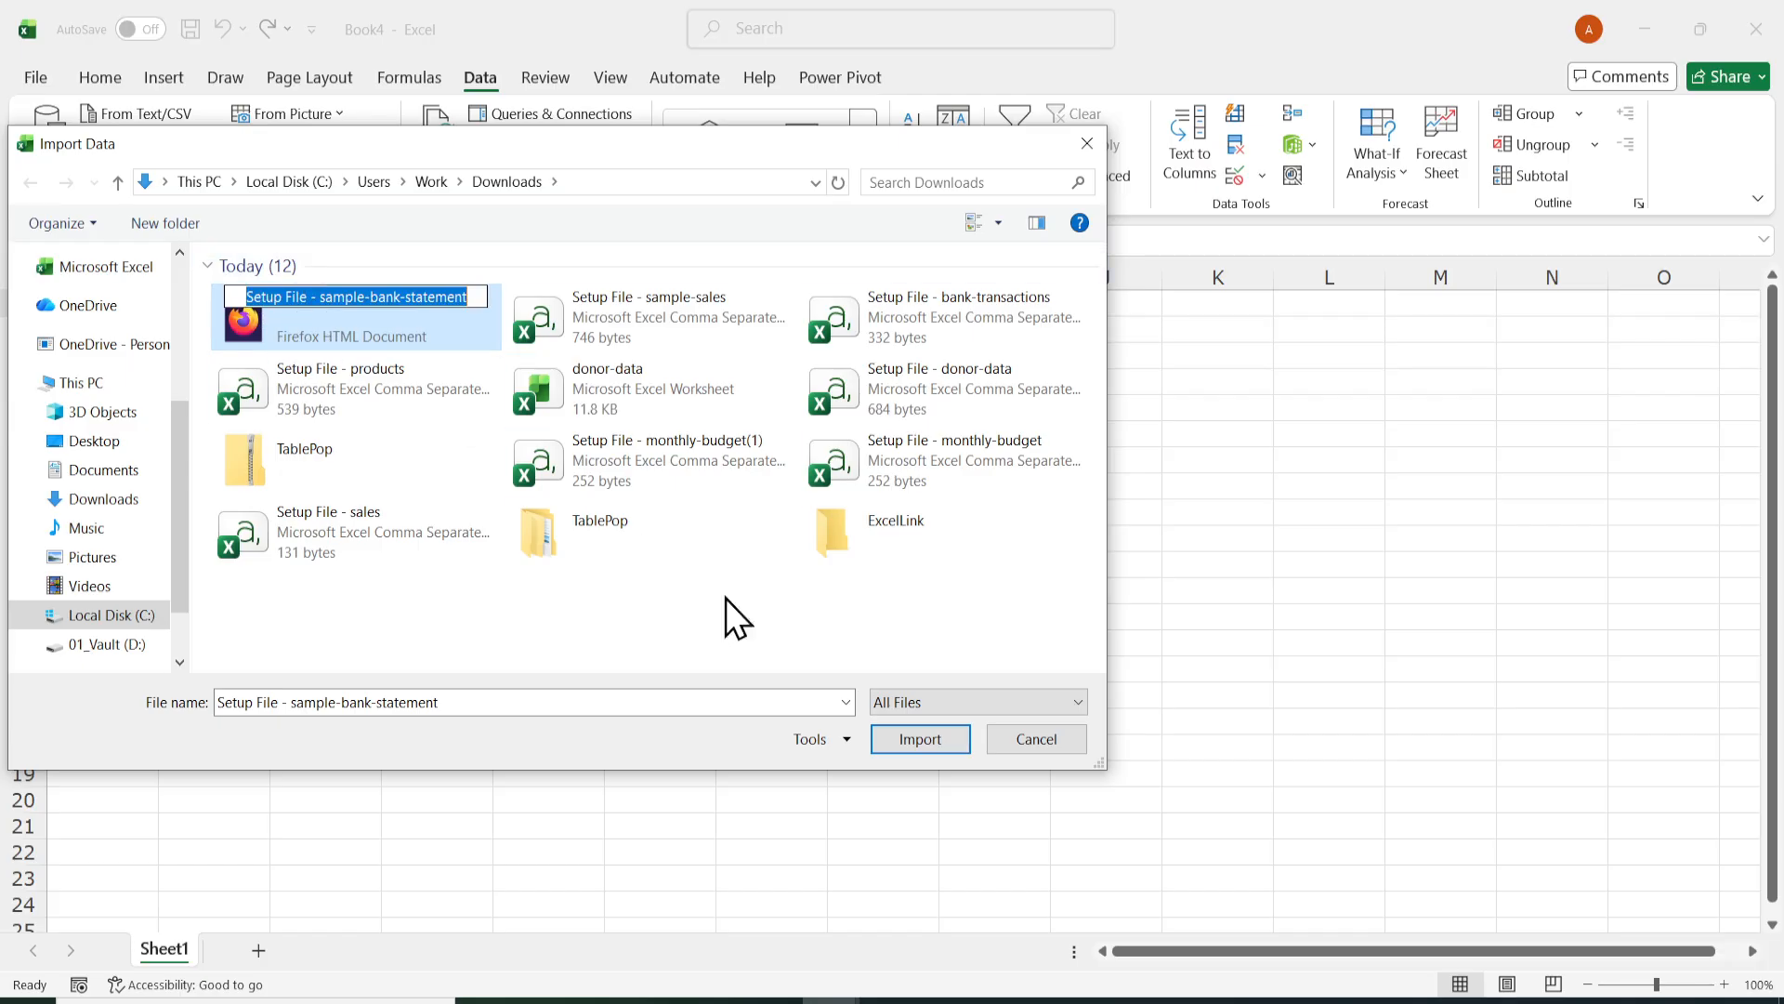
{"action": "left_click", "coordinate": [929, 750]}
{"action": "left_click", "coordinate": [928, 743]}
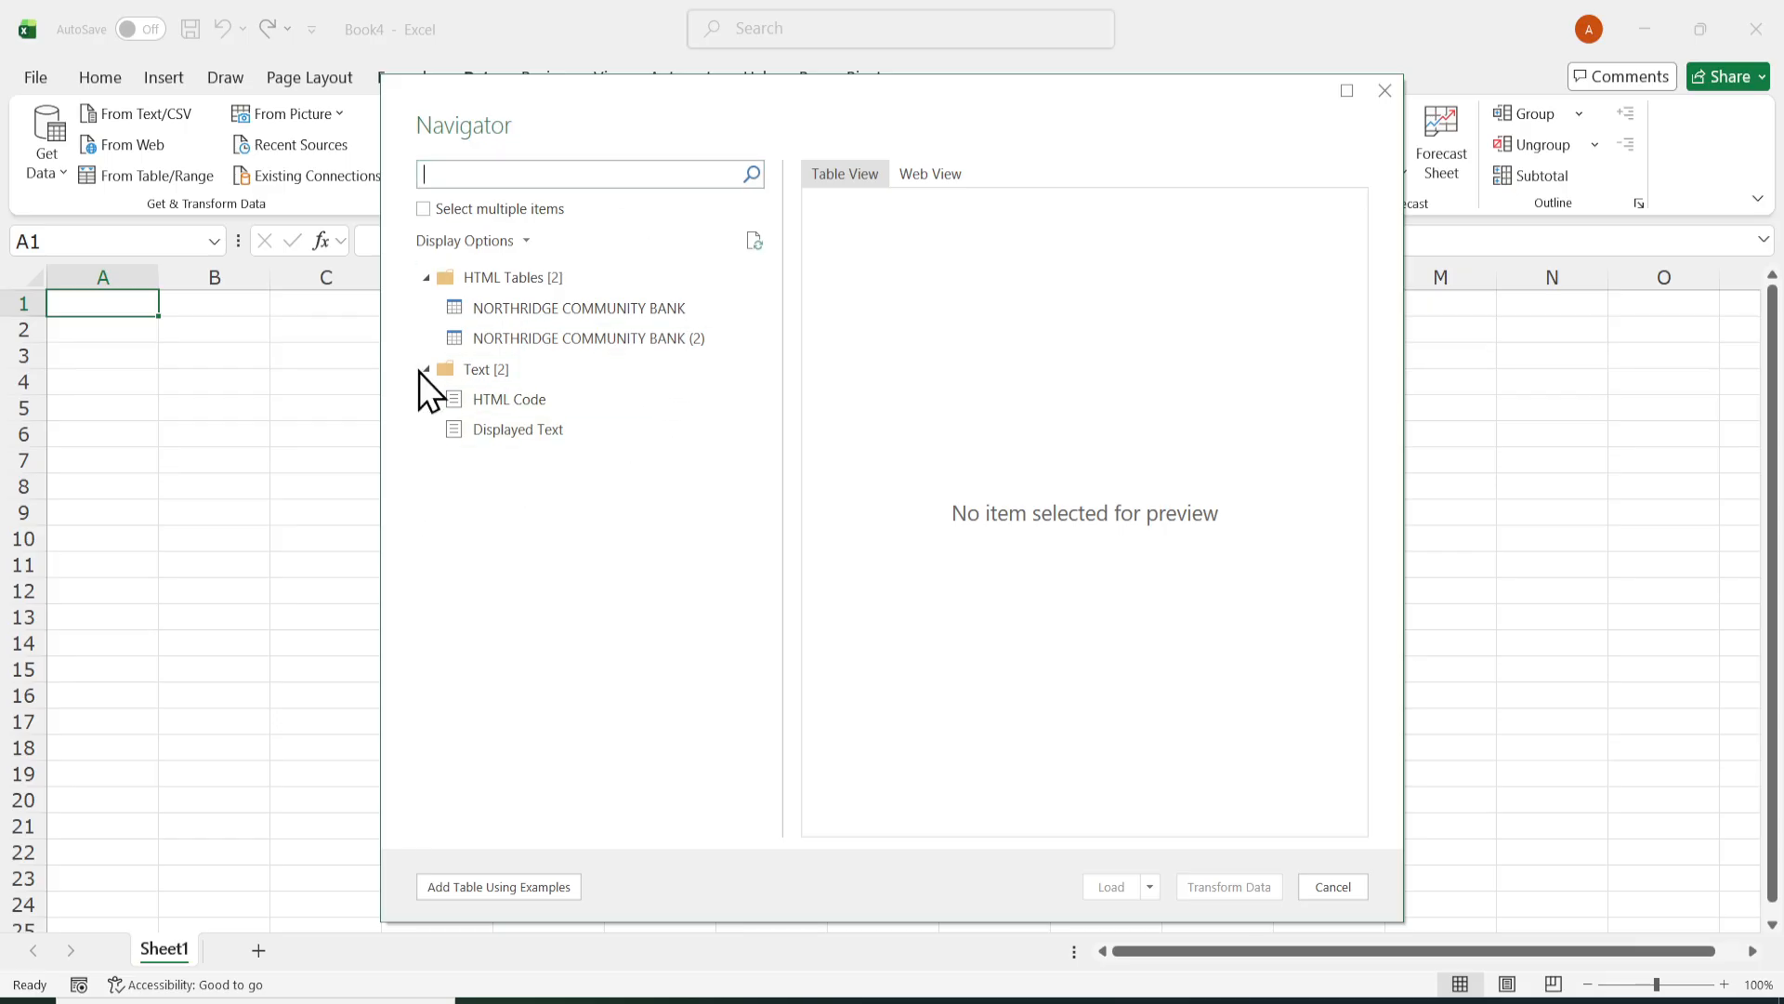
Step: Preview the items found in the statement file and send the NORTHRIDGE COMMUNITY BANK (2) table to Power Query for transformation
{"action": "left_click", "coordinate": [666, 311]}
{"action": "left_click", "coordinate": [666, 334]}
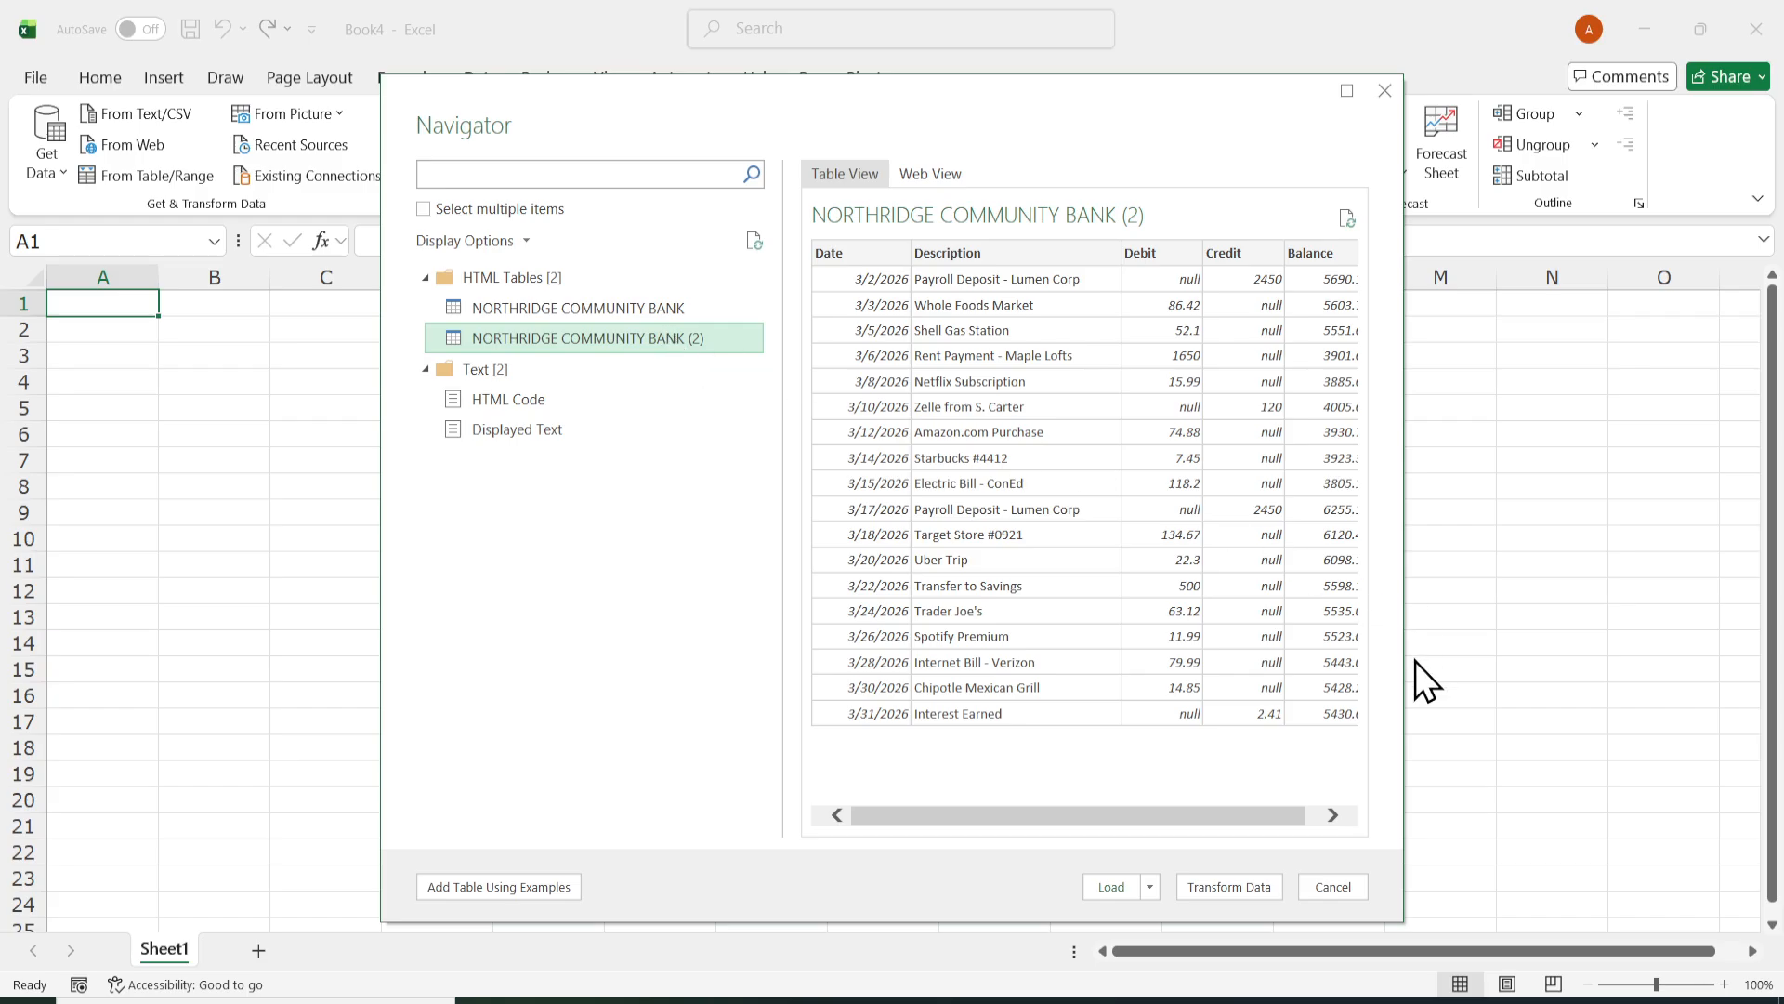
{"action": "left_click_drag", "start_coordinate": [1403, 666], "coordinate": [1589, 692]}
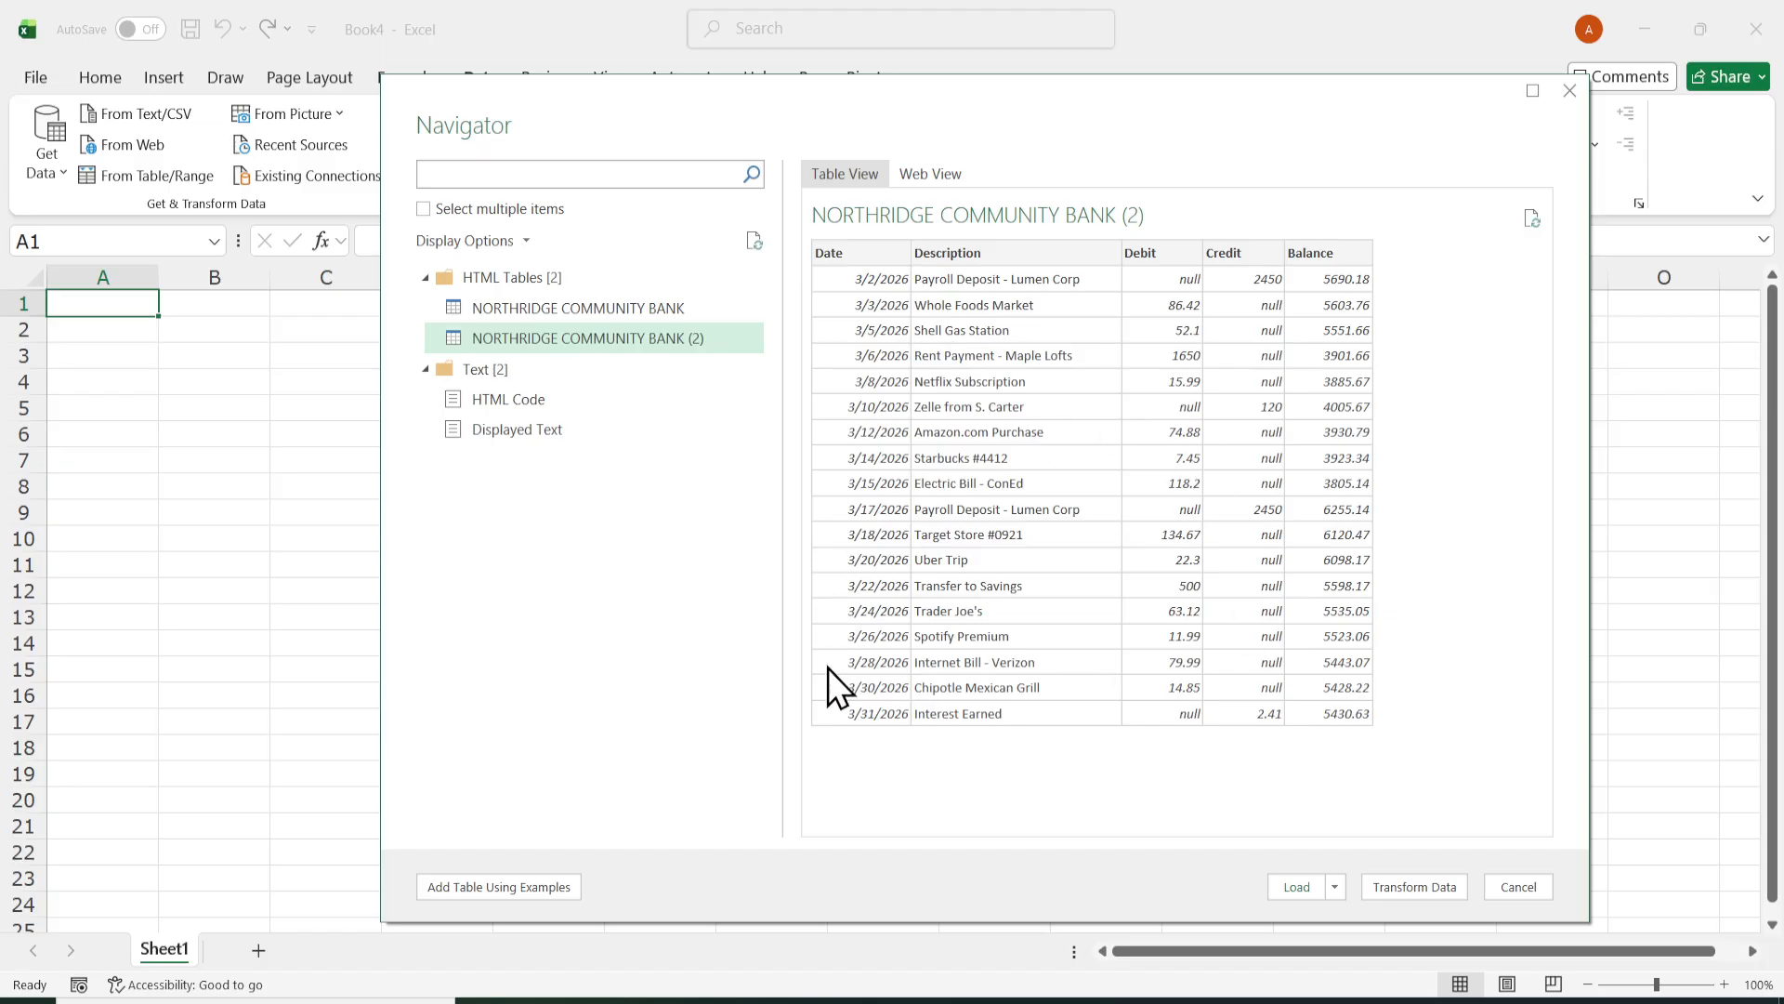
{"action": "left_click", "coordinate": [527, 403]}
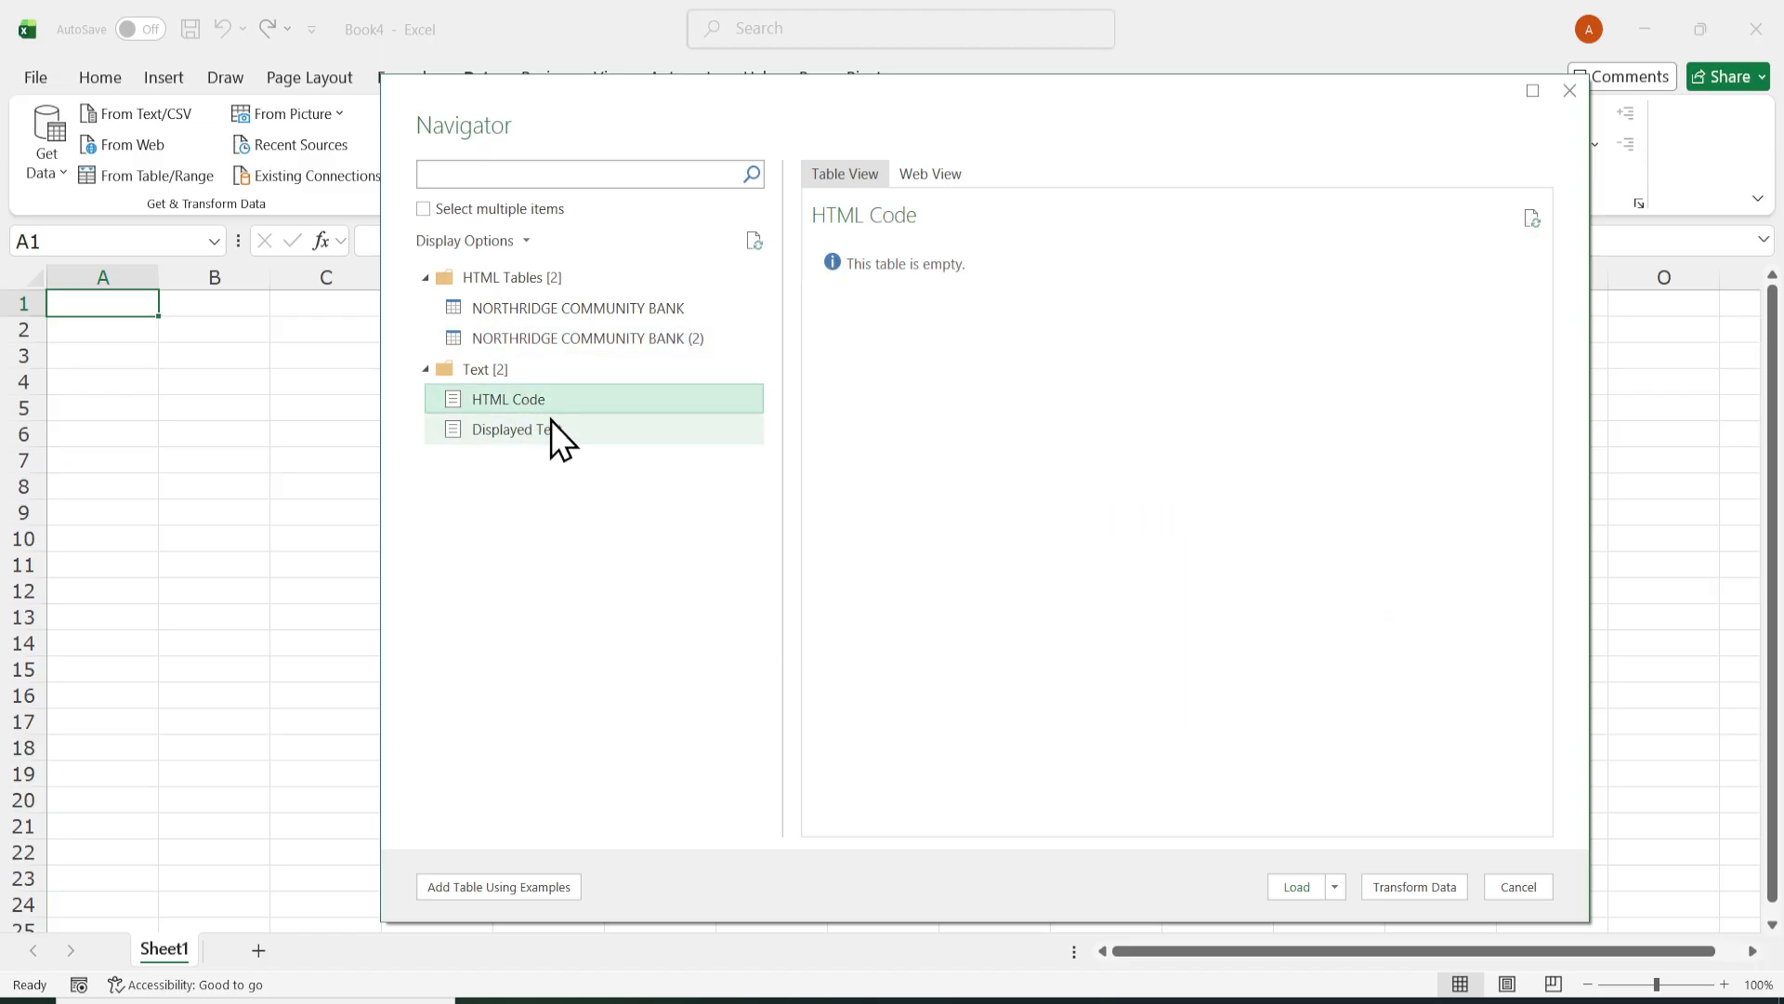
{"action": "left_click", "coordinate": [561, 430]}
{"action": "left_click", "coordinate": [593, 340]}
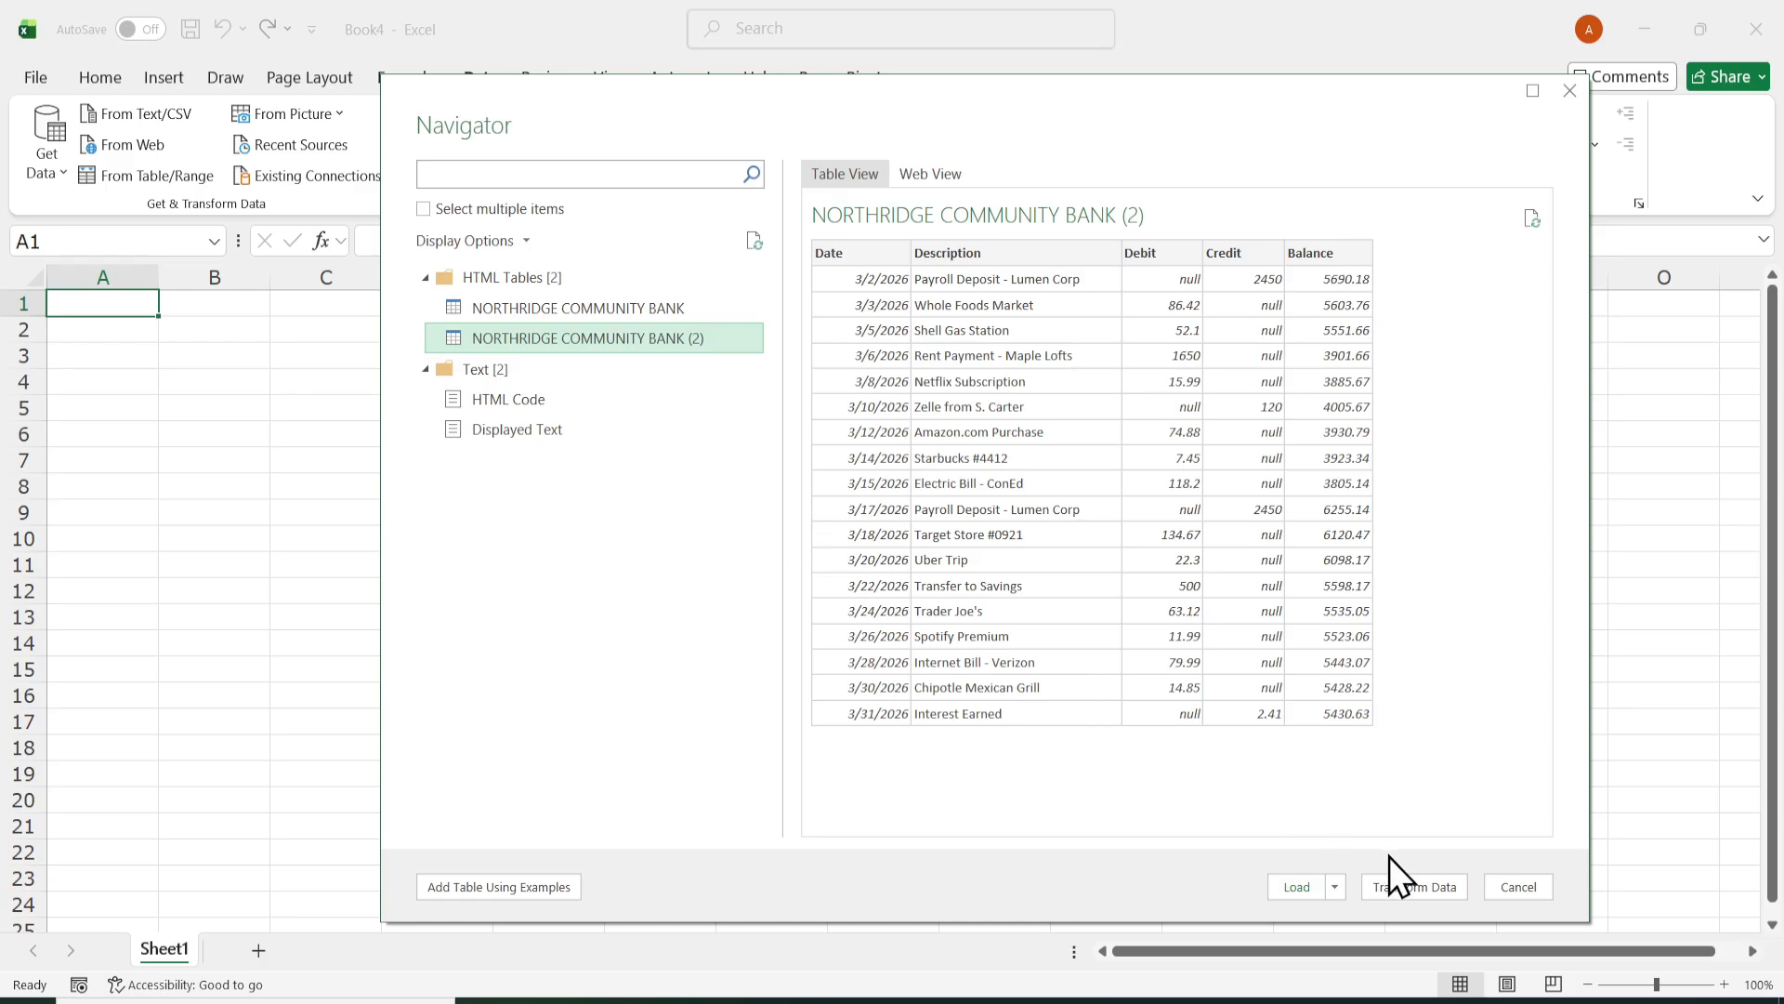
{"action": "left_click", "coordinate": [1412, 886]}
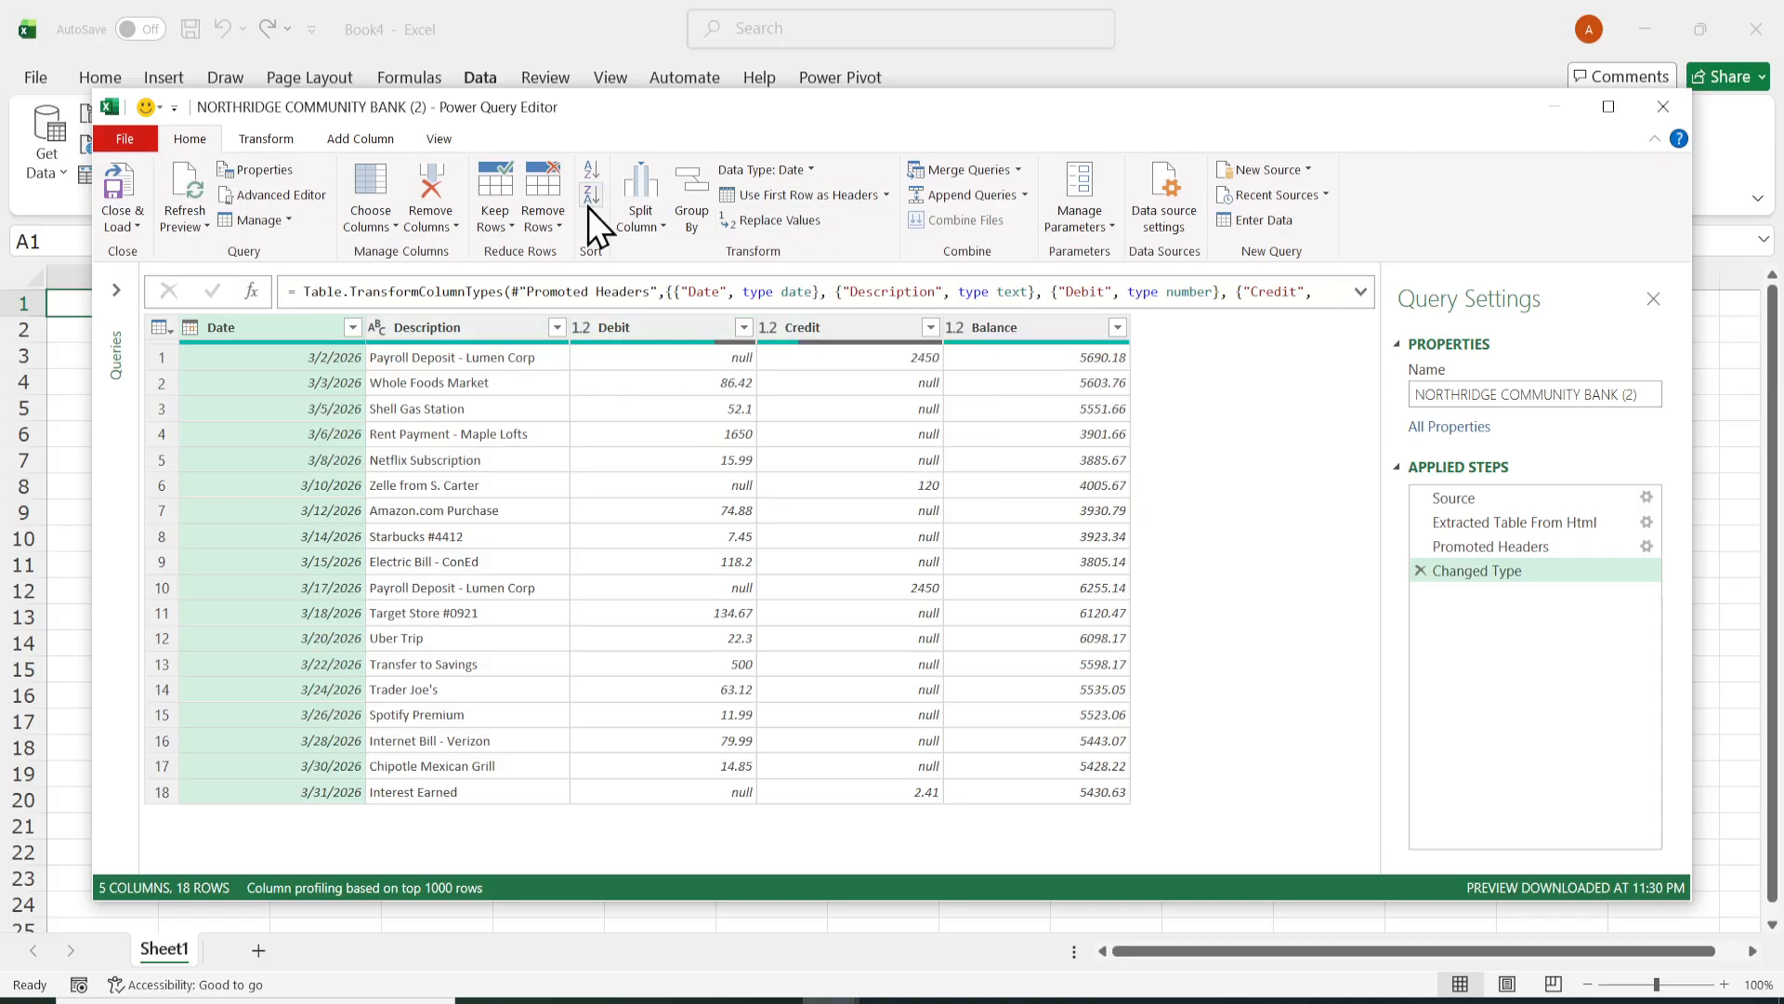
Step: Promote the query's first row to headers and apply Remove Top Rows with 0 rows
{"action": "left_click", "coordinate": [837, 198]}
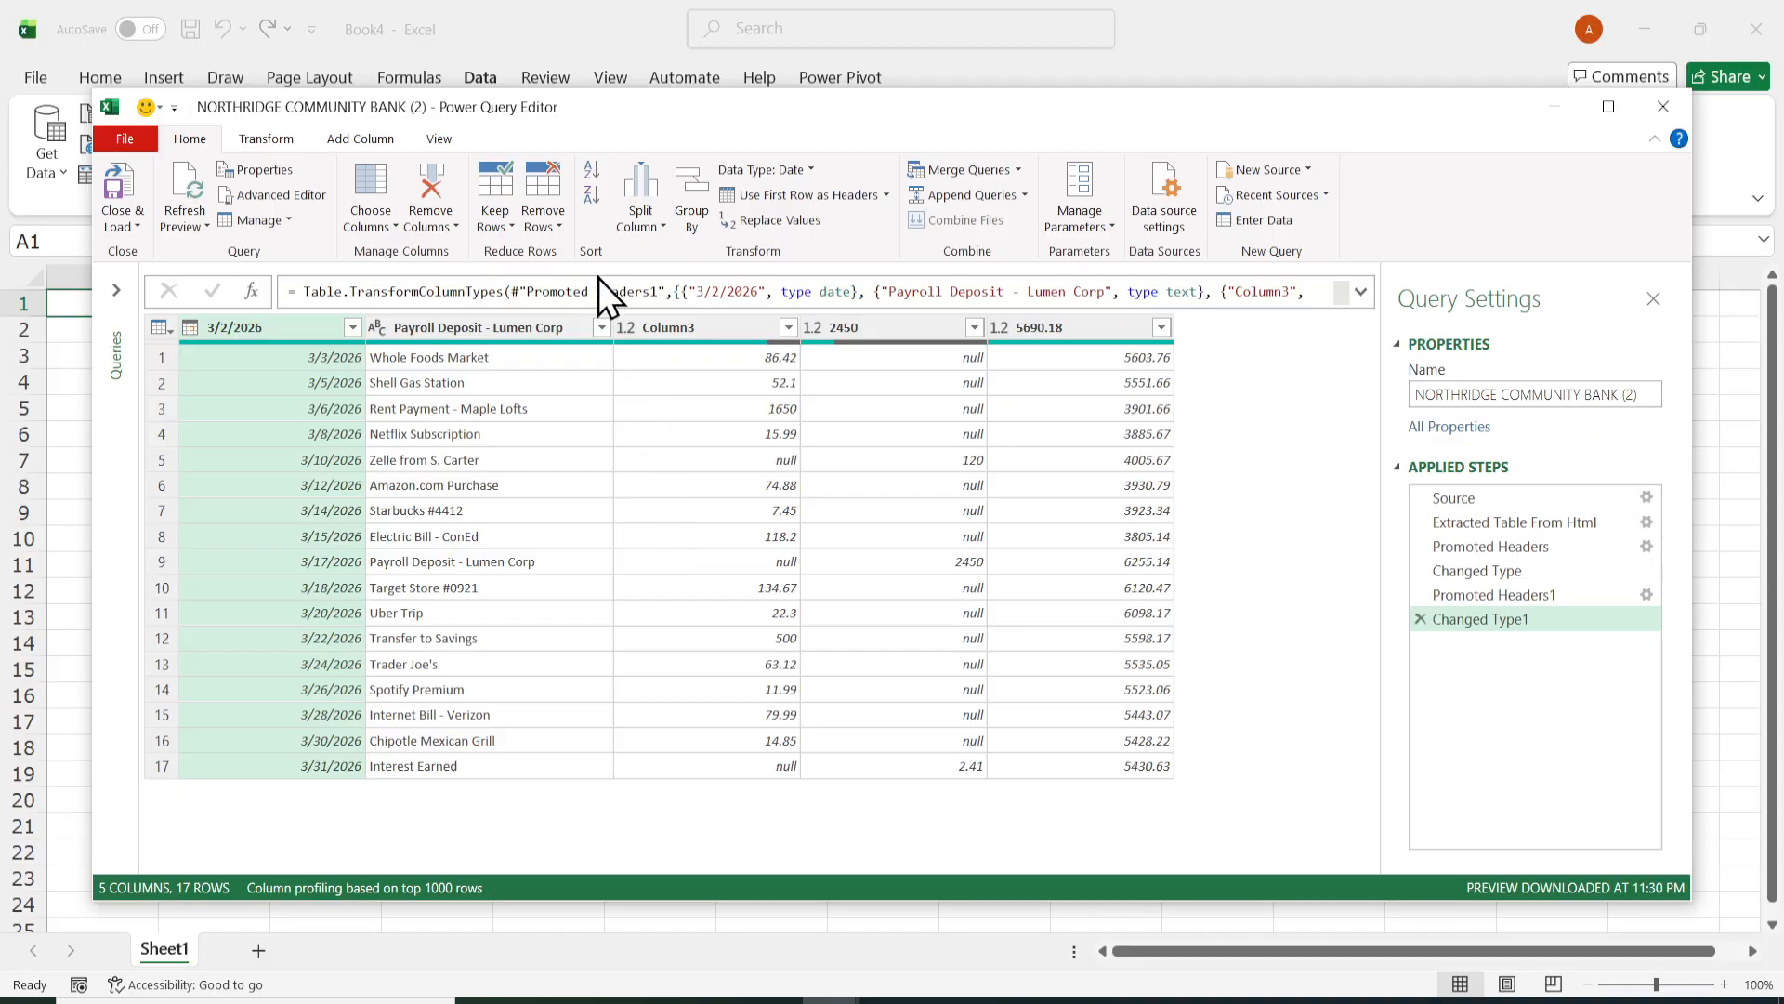
{"action": "left_click", "coordinate": [563, 228]}
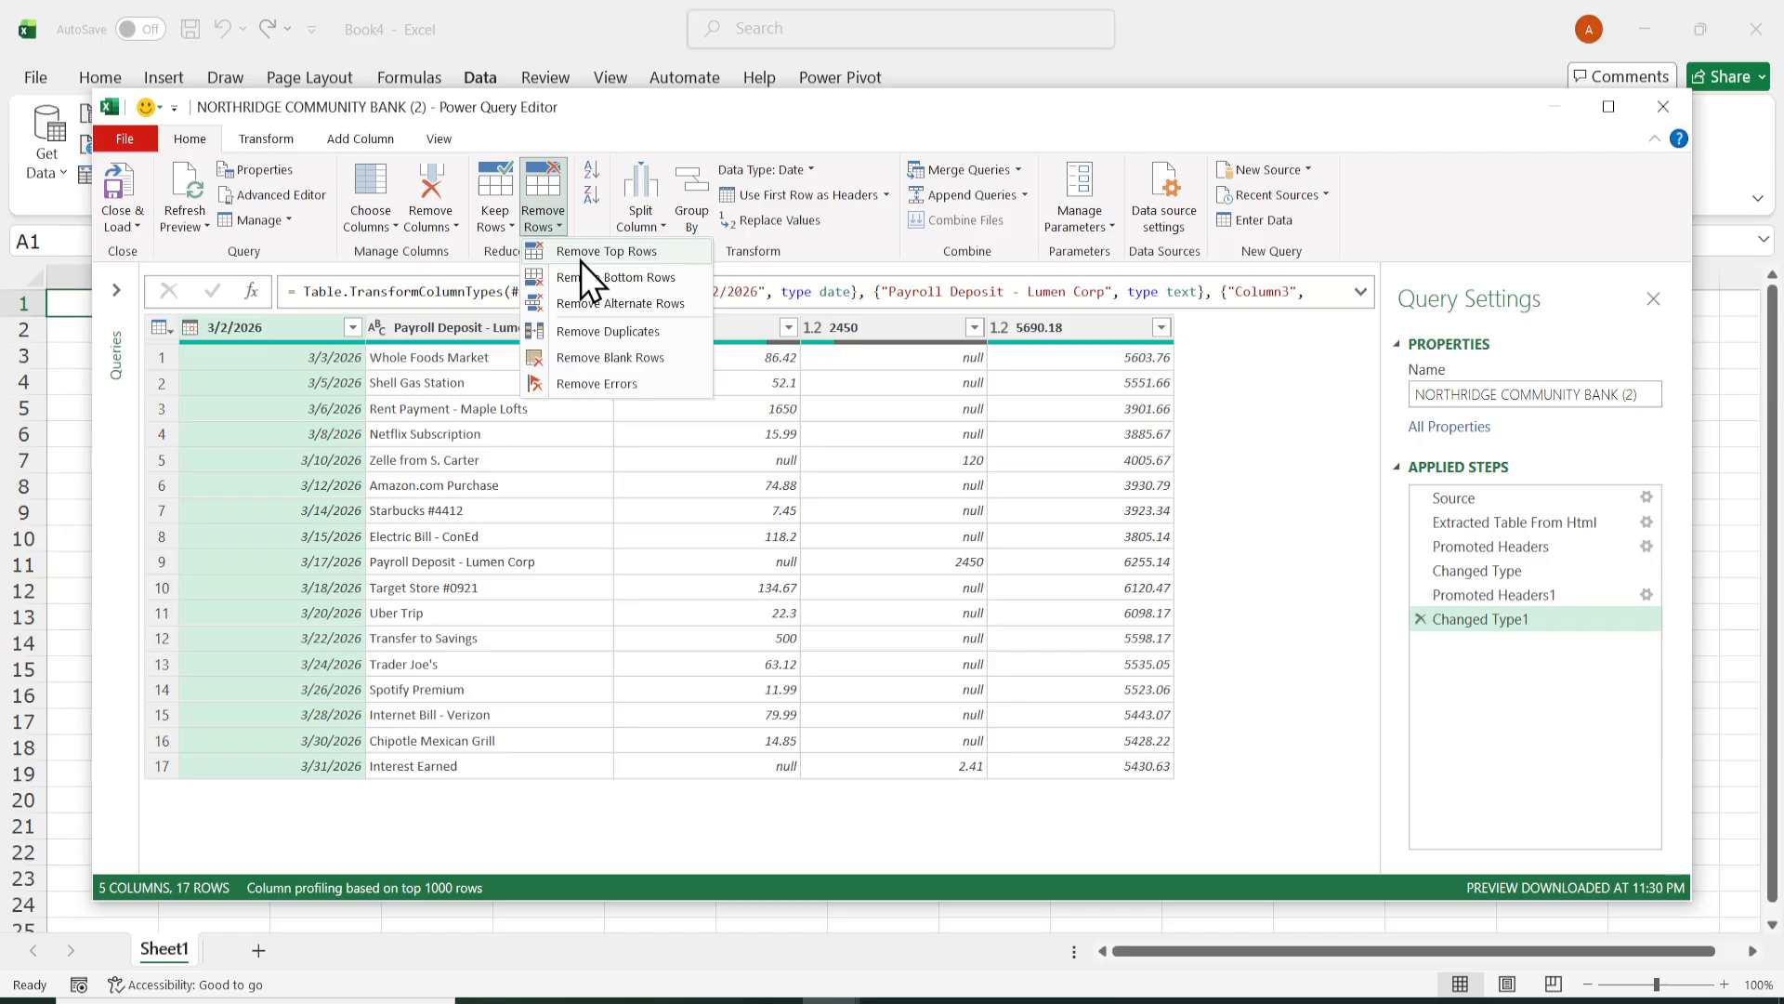
{"action": "left_click", "coordinate": [605, 254]}
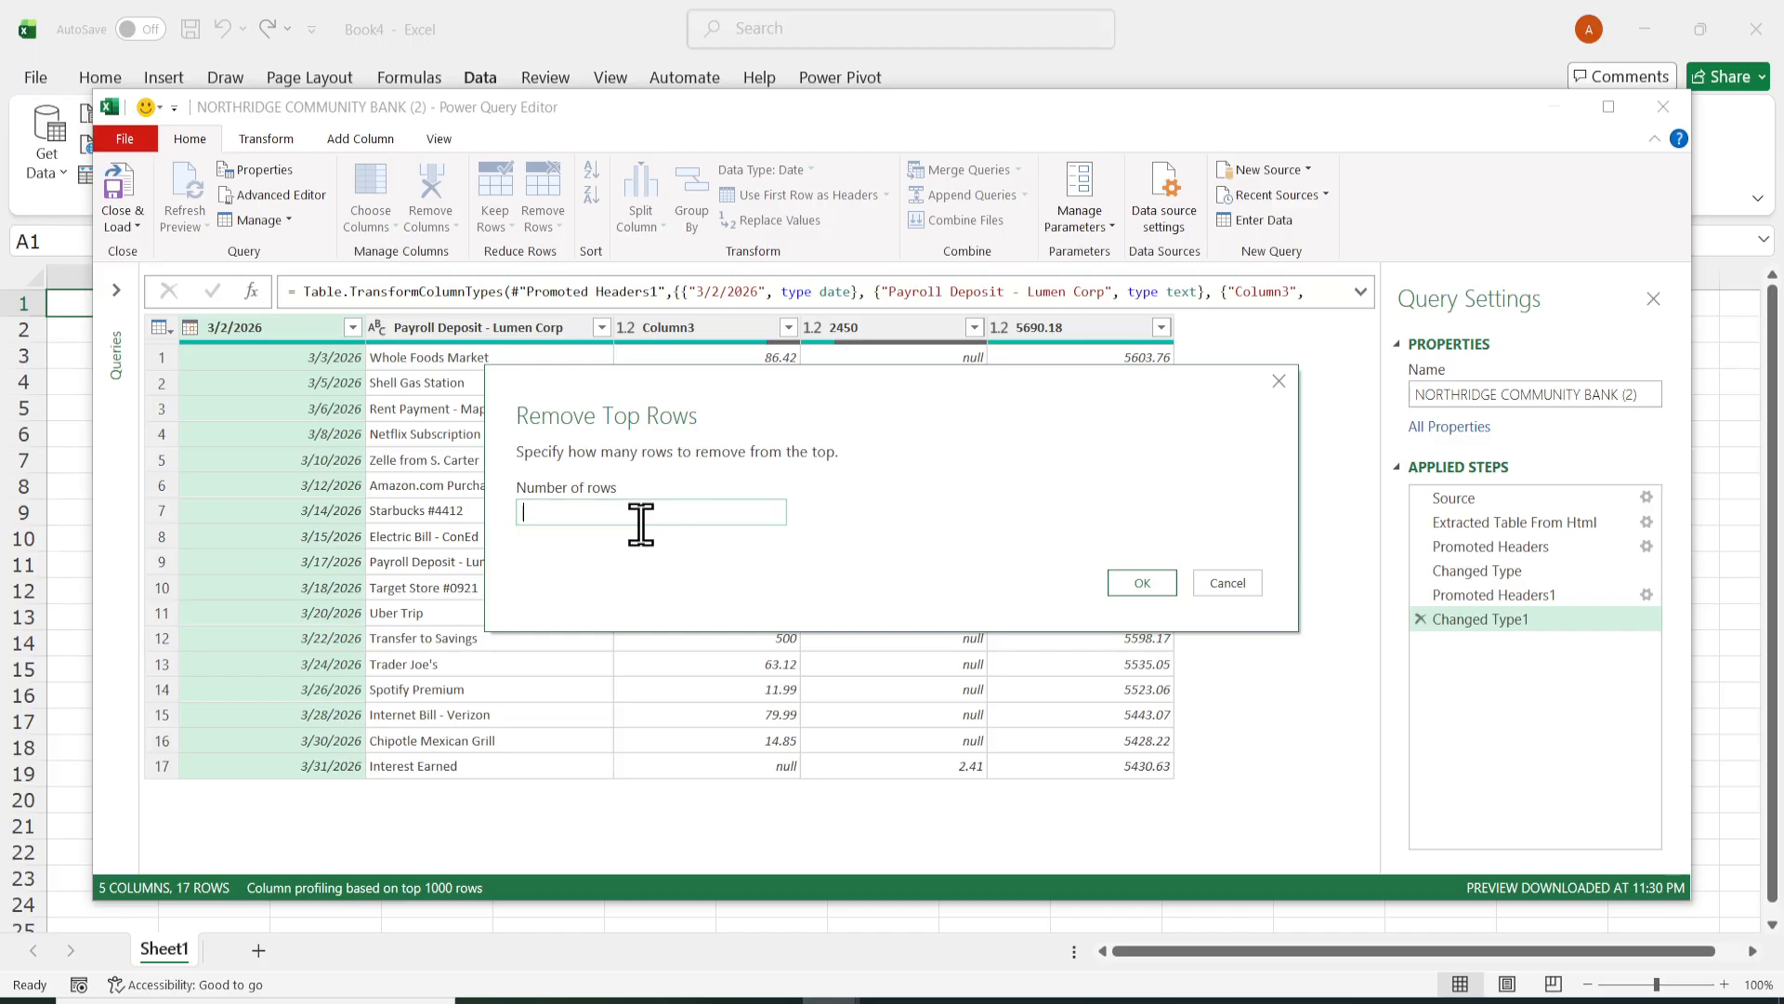
{"action": "type", "text": "0"}
{"action": "left_click", "coordinate": [1141, 582]}
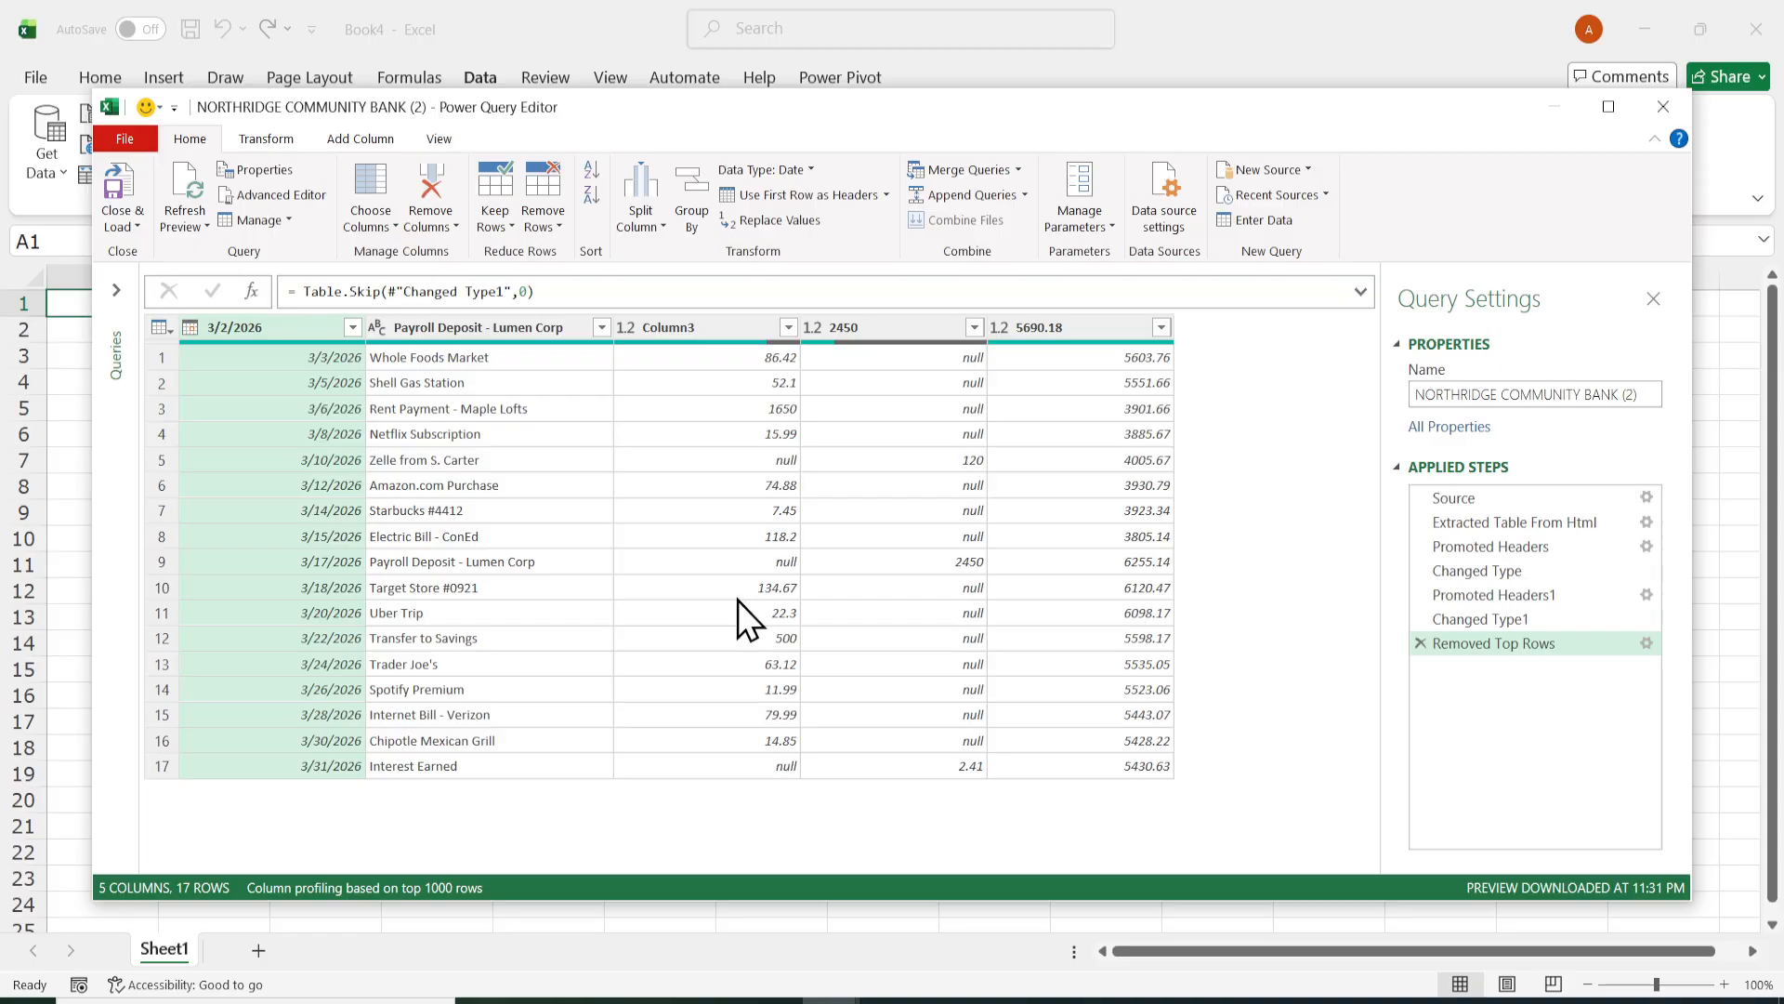
Step: Rename the first two query columns as Date and Description
{"action": "double_click", "coordinate": [276, 330]}
{"action": "type", "text": "Date"}
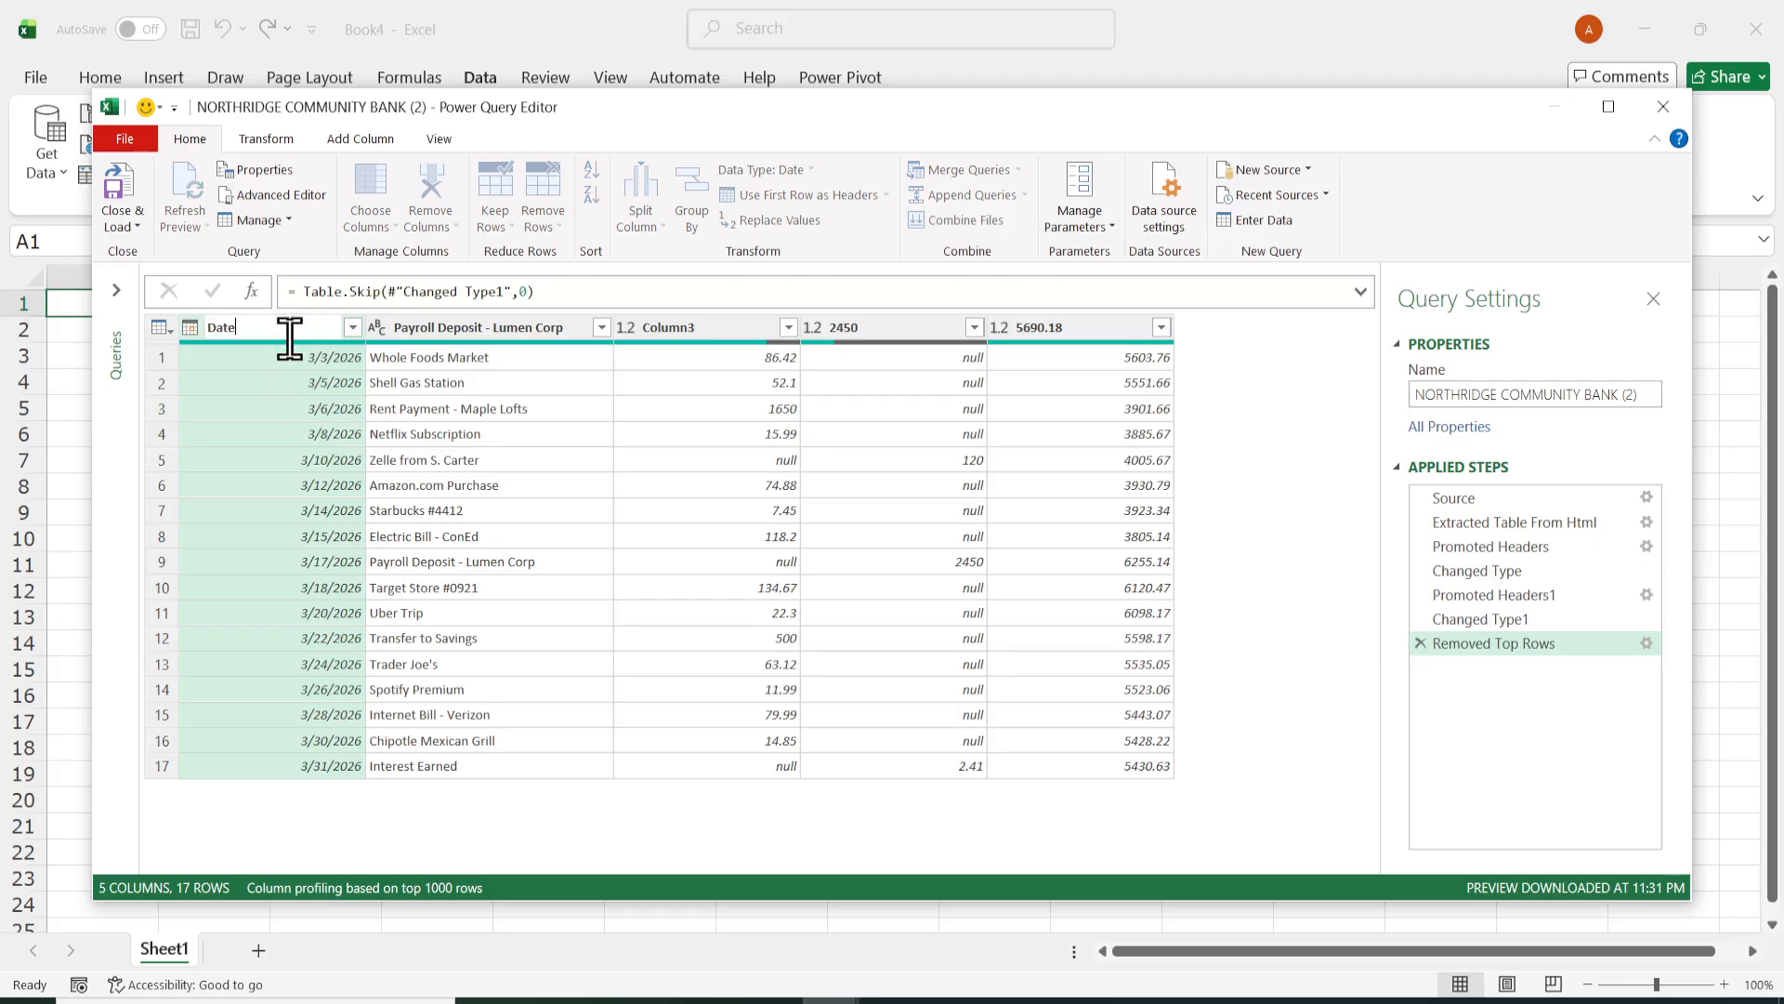
{"action": "key", "text": "Return"}
{"action": "left_click", "coordinate": [513, 327]}
{"action": "double_click", "coordinate": [511, 327]}
{"action": "type", "text": "Descrip"}
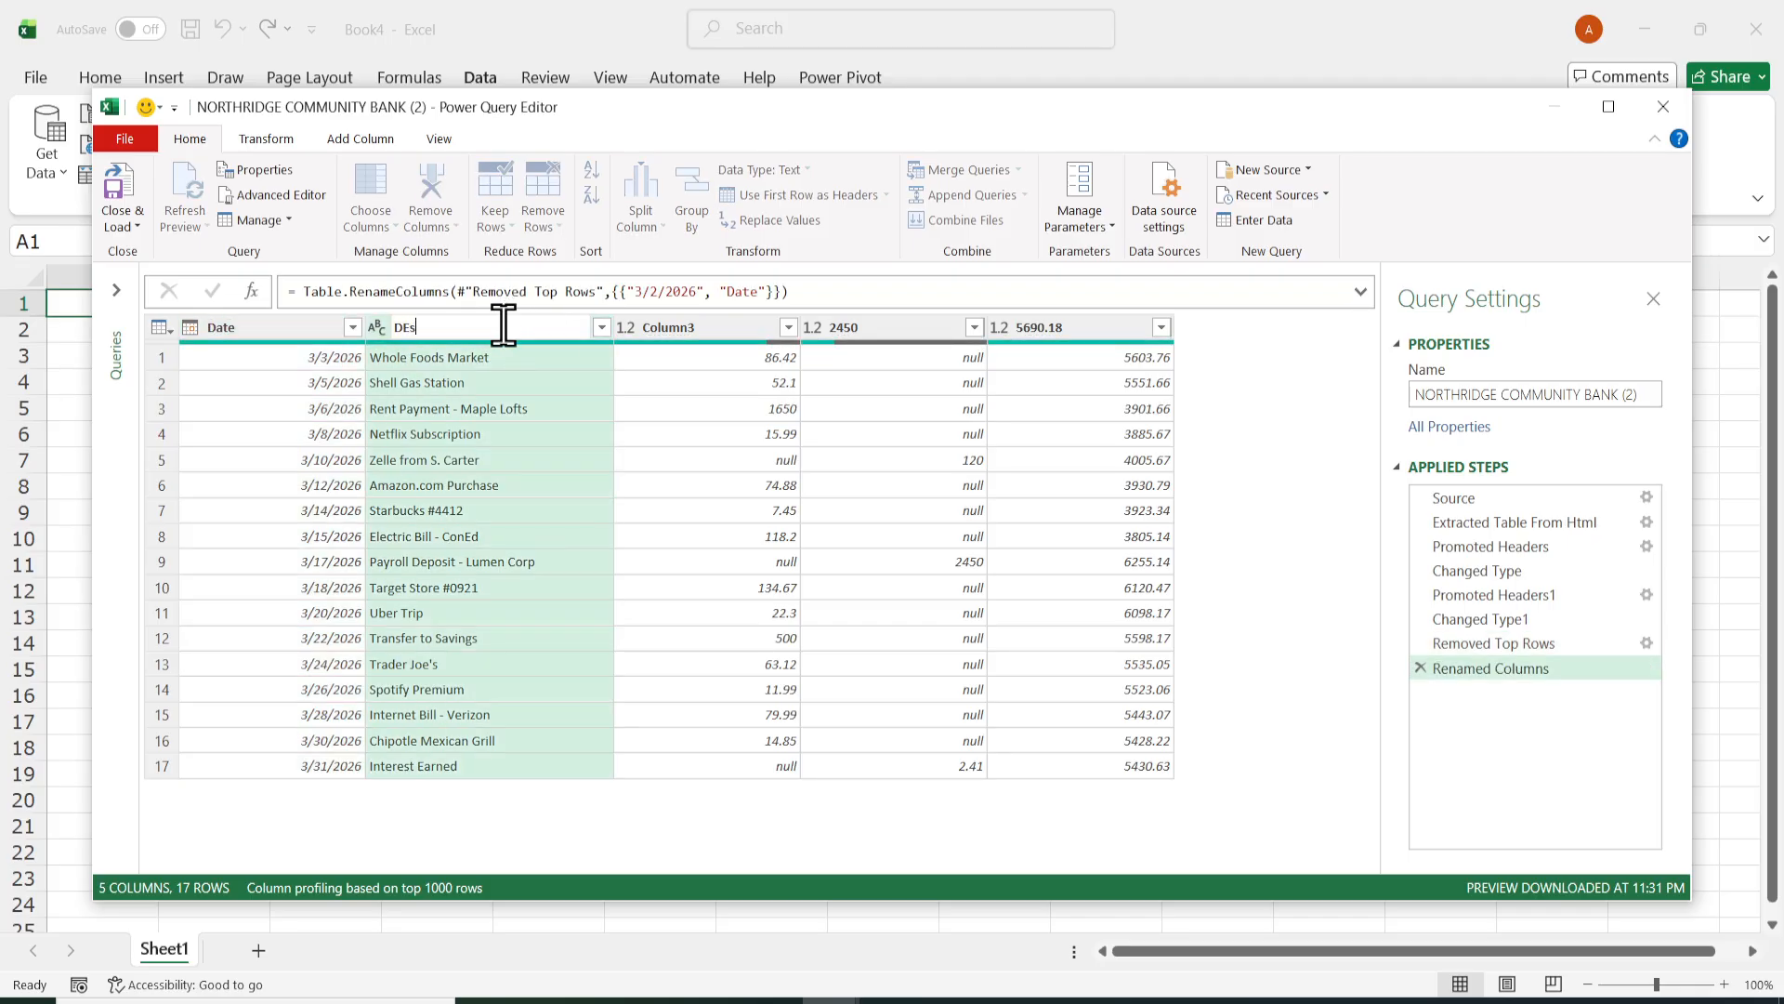
{"action": "type", "text": "tion"}
Step: Rename the third and fourth query columns as Debit and Credit
{"action": "left_click", "coordinate": [690, 333]}
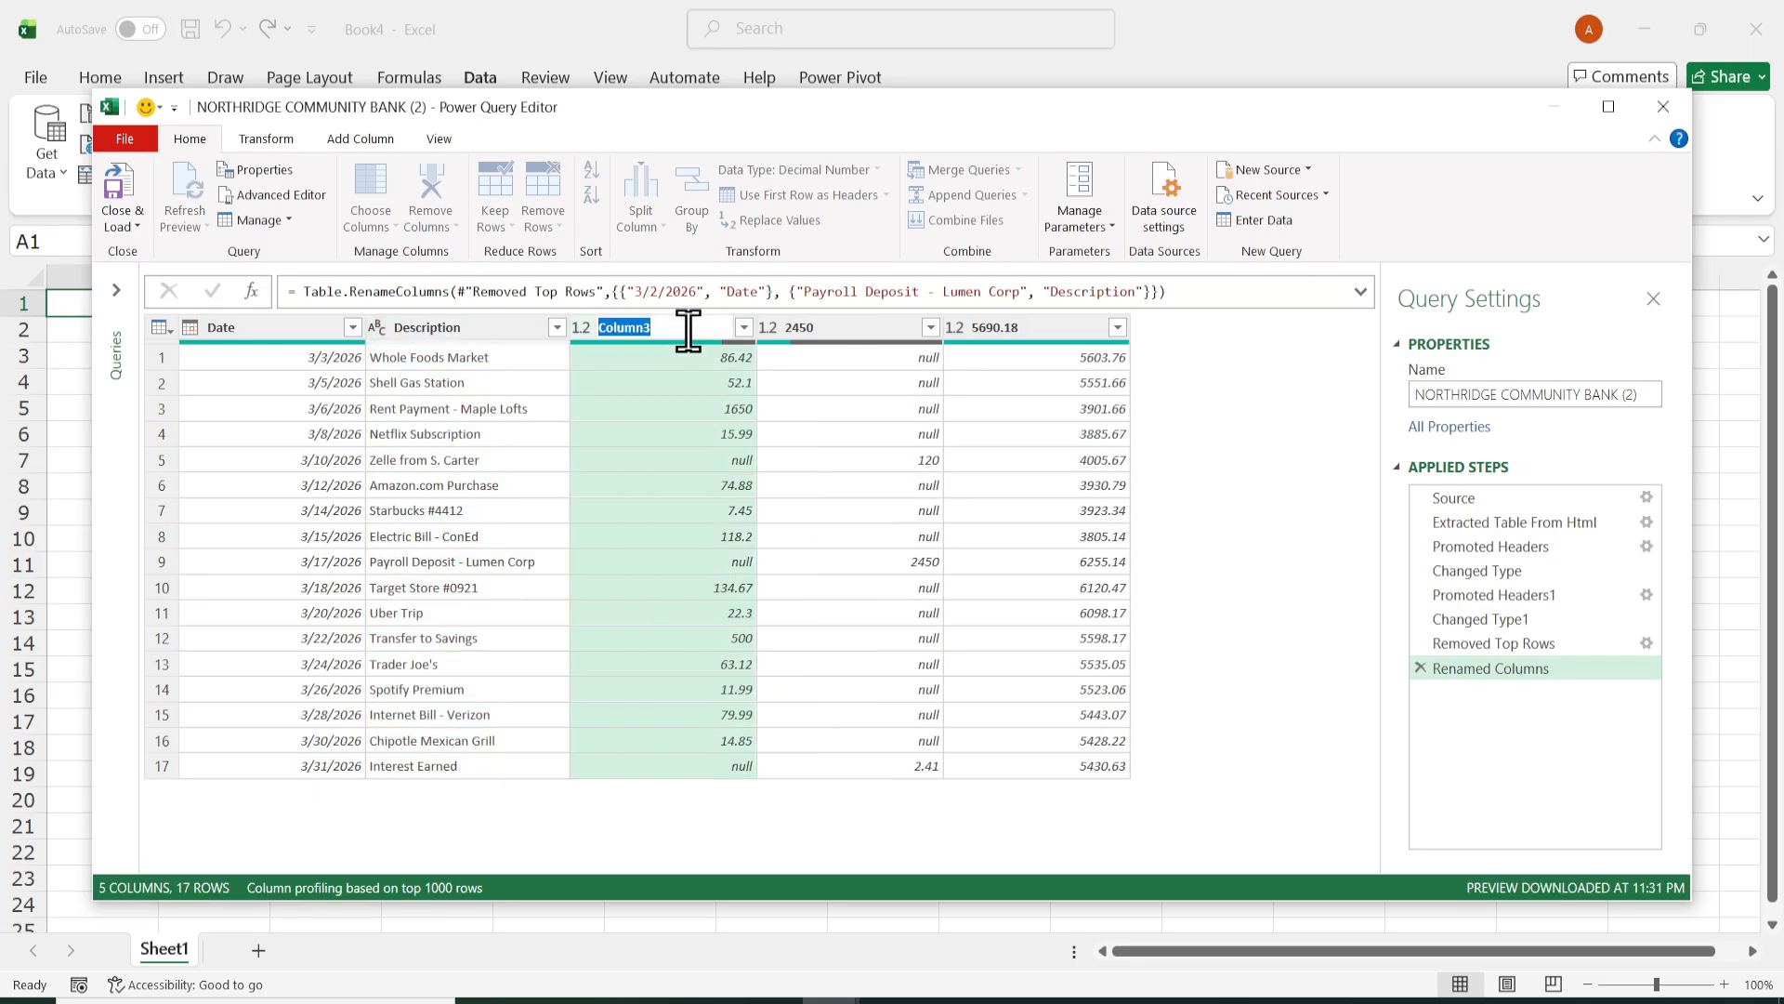
{"action": "double_click", "coordinate": [689, 327]}
{"action": "type", "text": "Debi"}
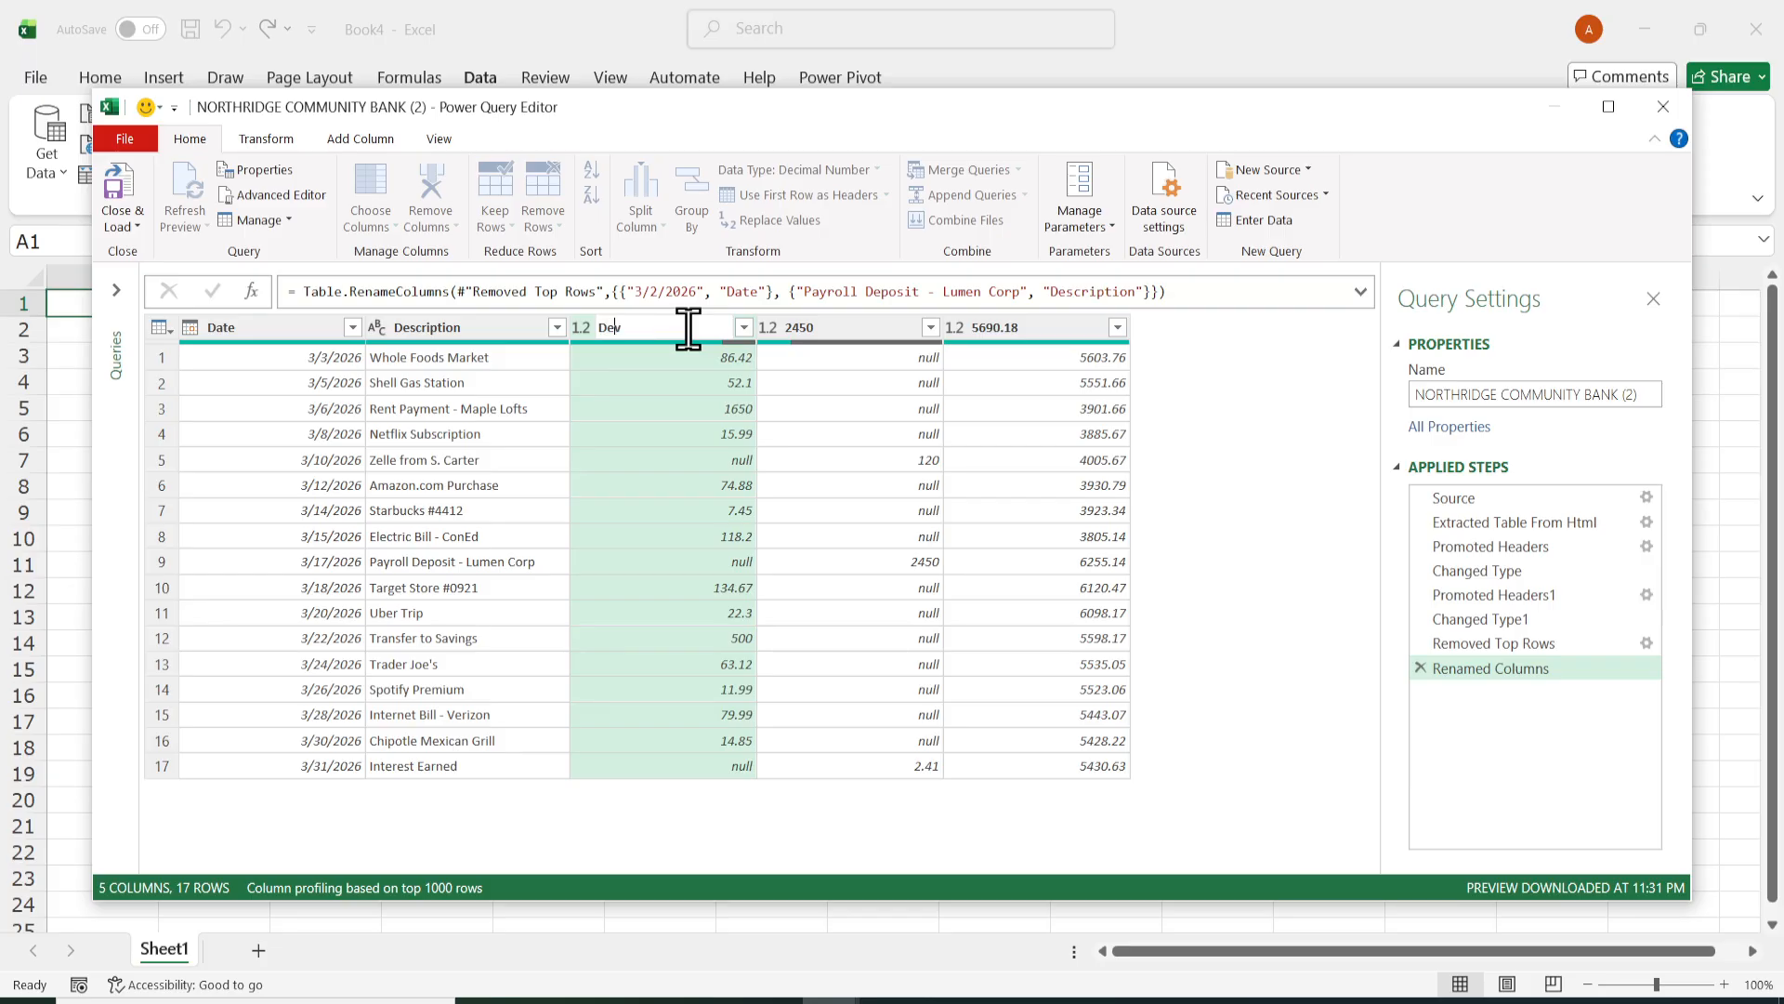
{"action": "type", "text": "t"}
{"action": "key", "text": "Return"}
{"action": "left_click", "coordinate": [818, 329]}
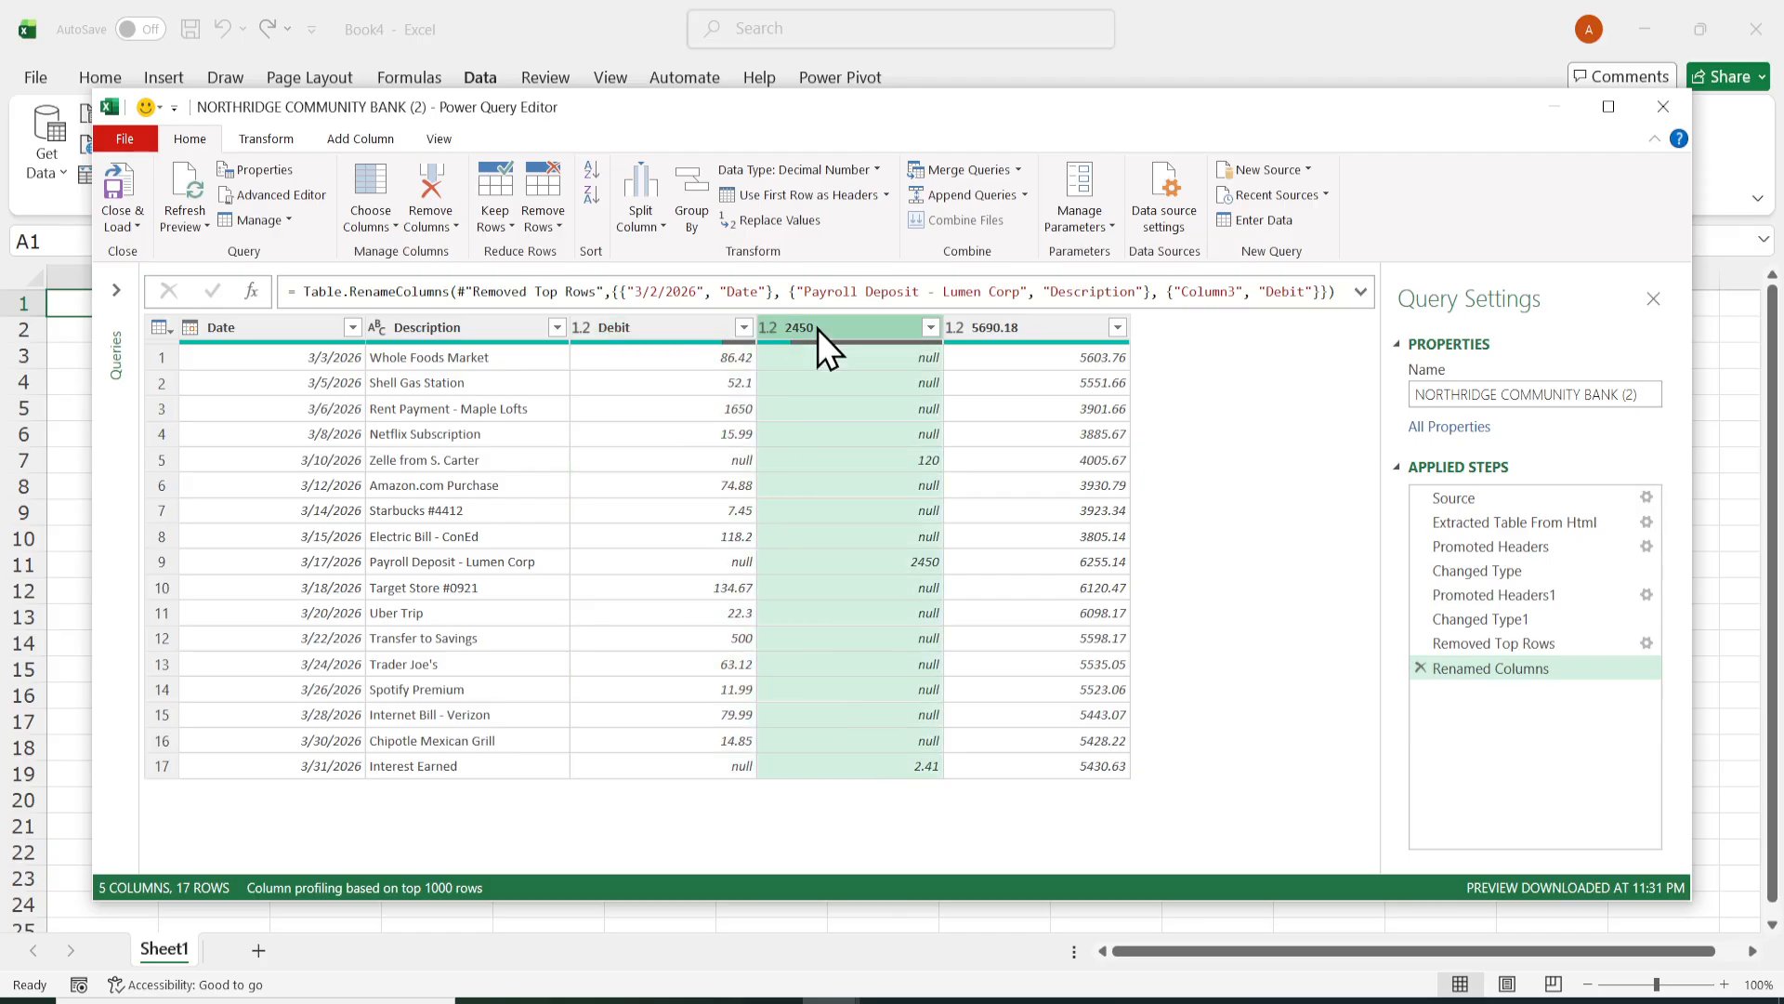
{"action": "double_click", "coordinate": [817, 329]}
{"action": "type", "text": "Credit"}
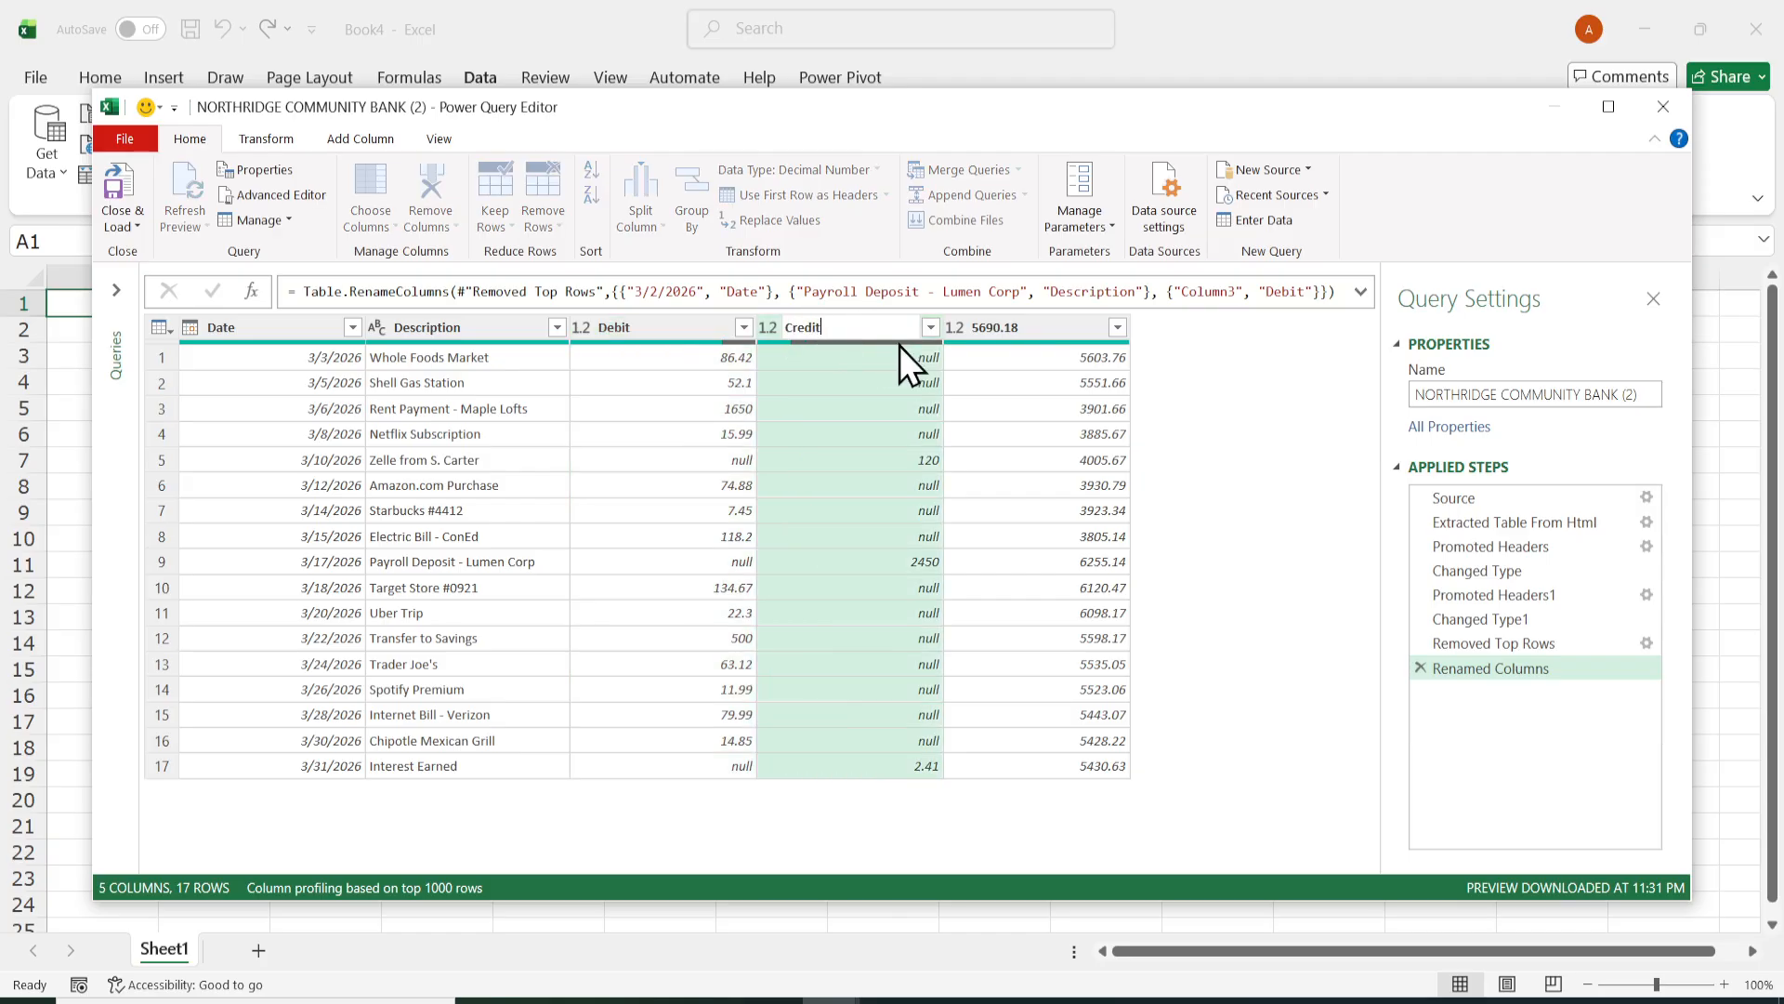
{"action": "key", "text": "Return"}
Step: Rename the last query column as Balance
{"action": "left_click", "coordinate": [1011, 331]}
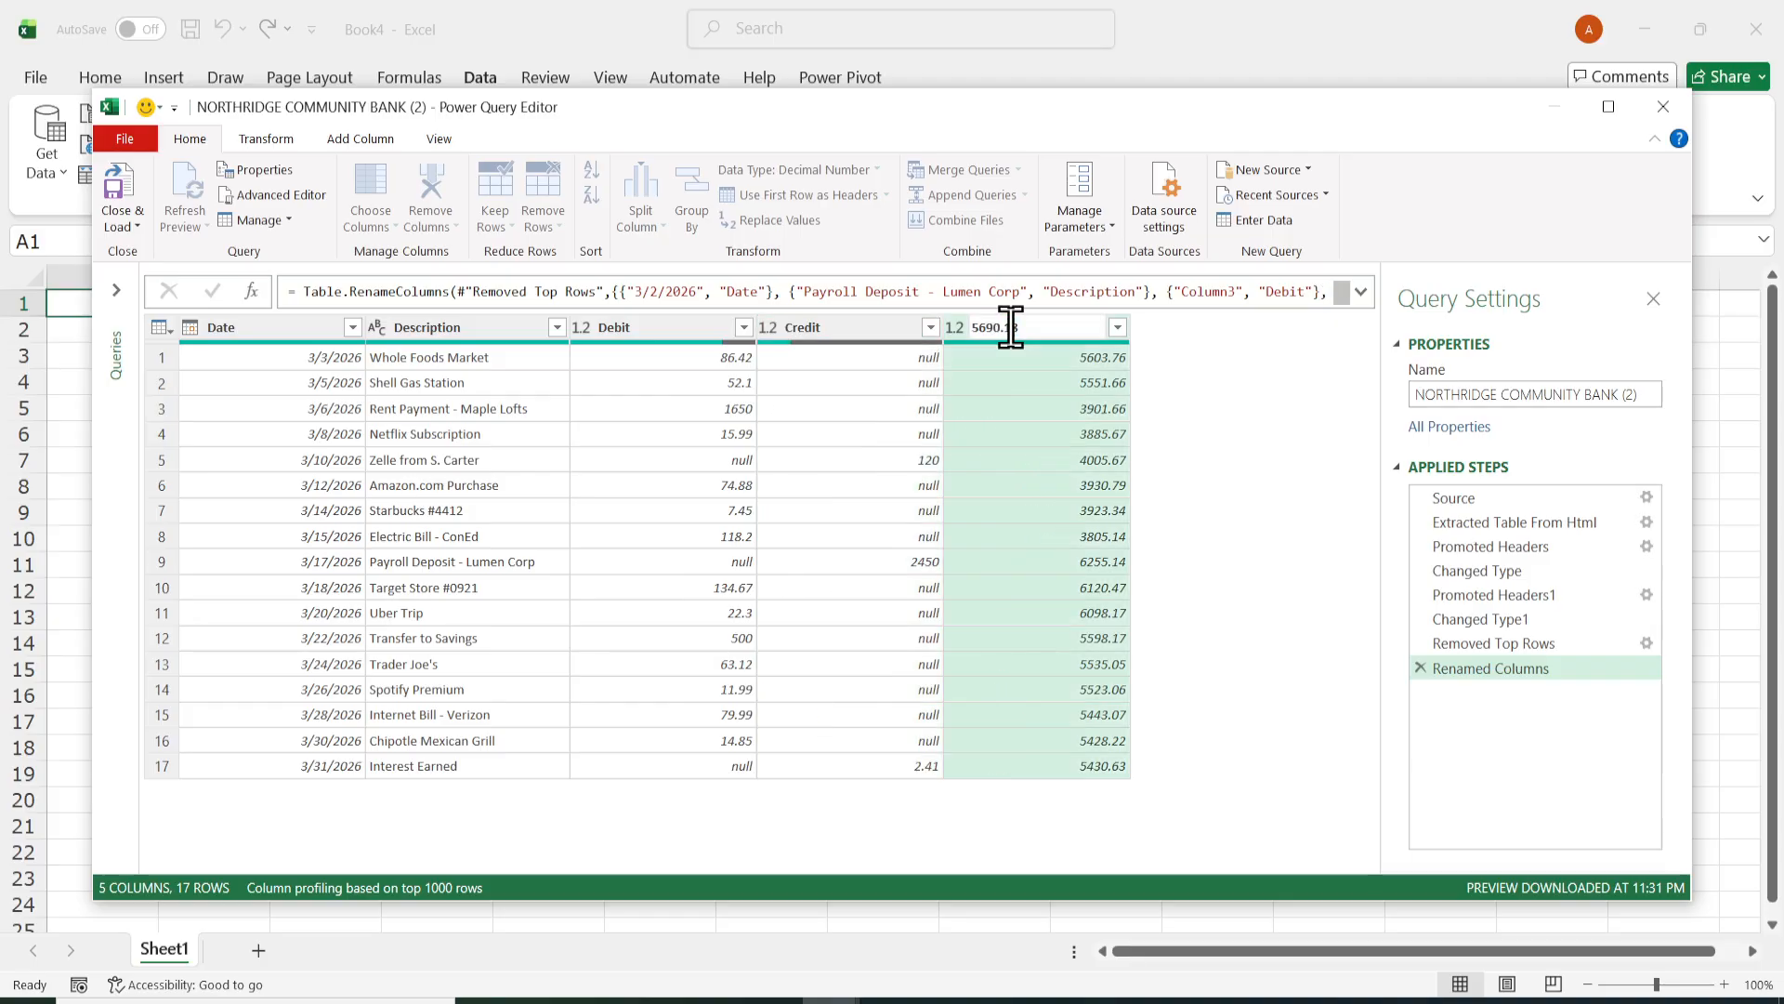
{"action": "double_click", "coordinate": [1012, 329]}
{"action": "type", "text": "Balanc"}
{"action": "key", "text": "BackSpace"}
{"action": "key", "text": "BackSpace"}
{"action": "key", "text": "BackSpace"}
{"action": "key", "text": "BackSpace"}
{"action": "type", "text": "alance"}
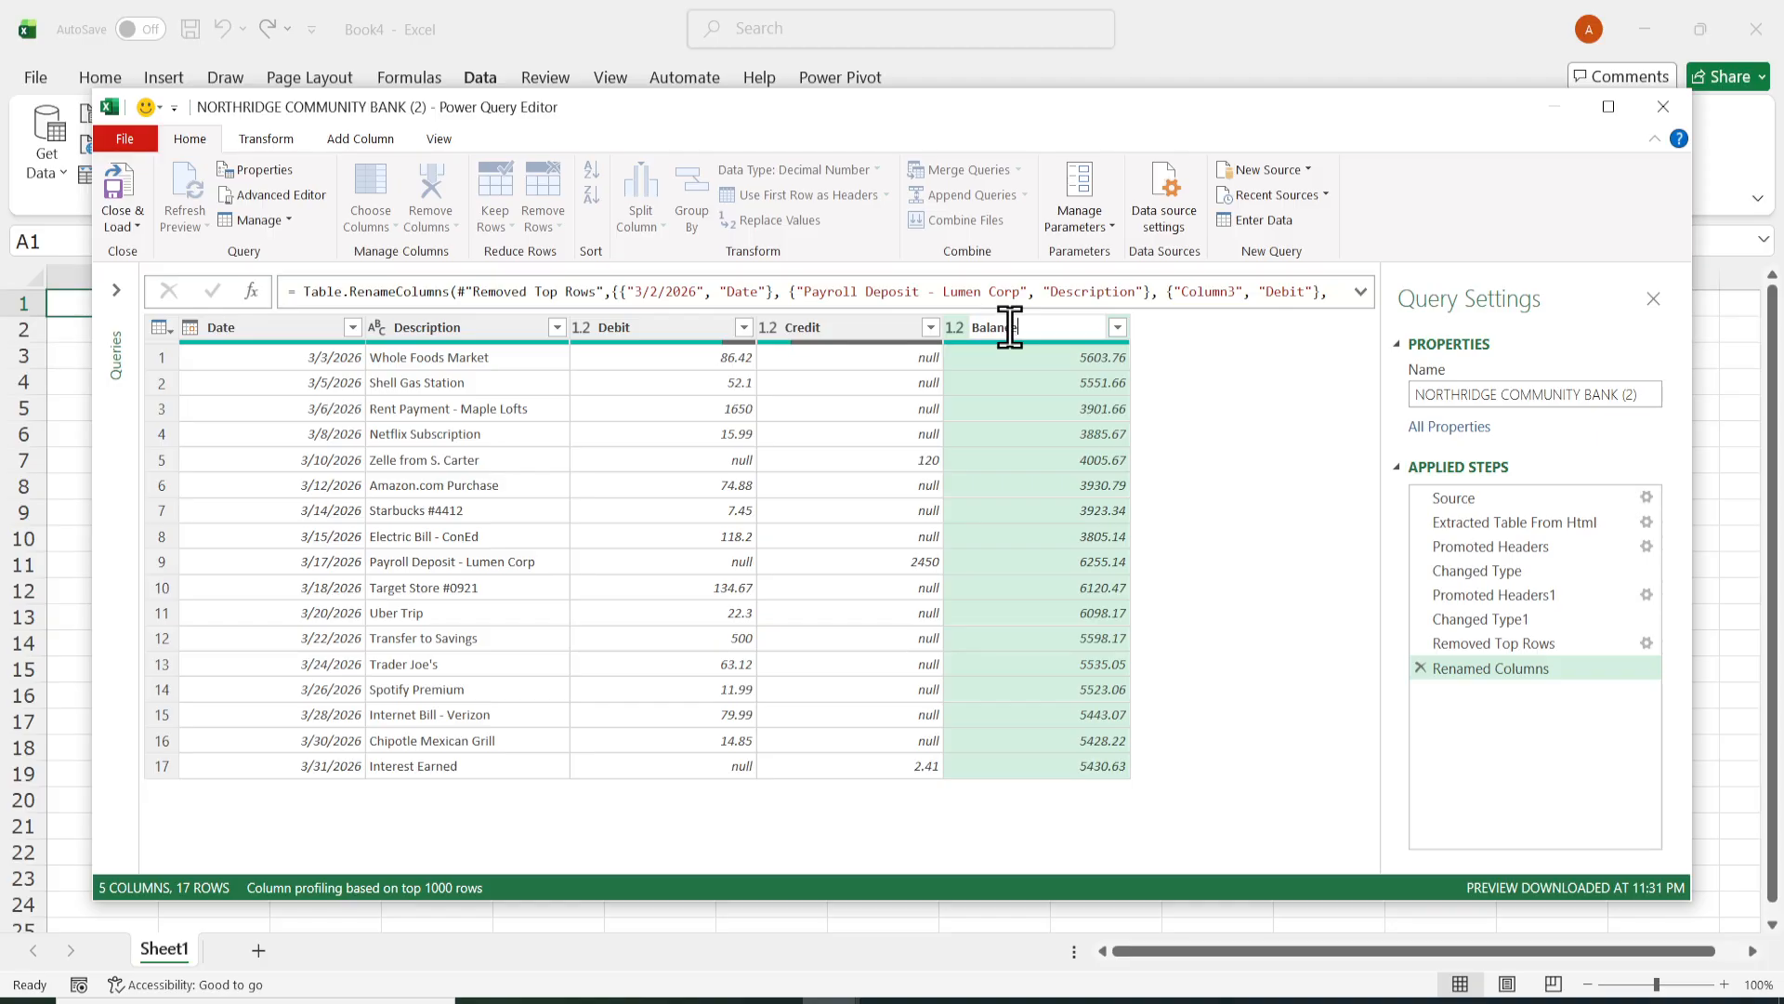
{"action": "key", "text": "Return"}
{"action": "right_click", "coordinate": [1012, 329]}
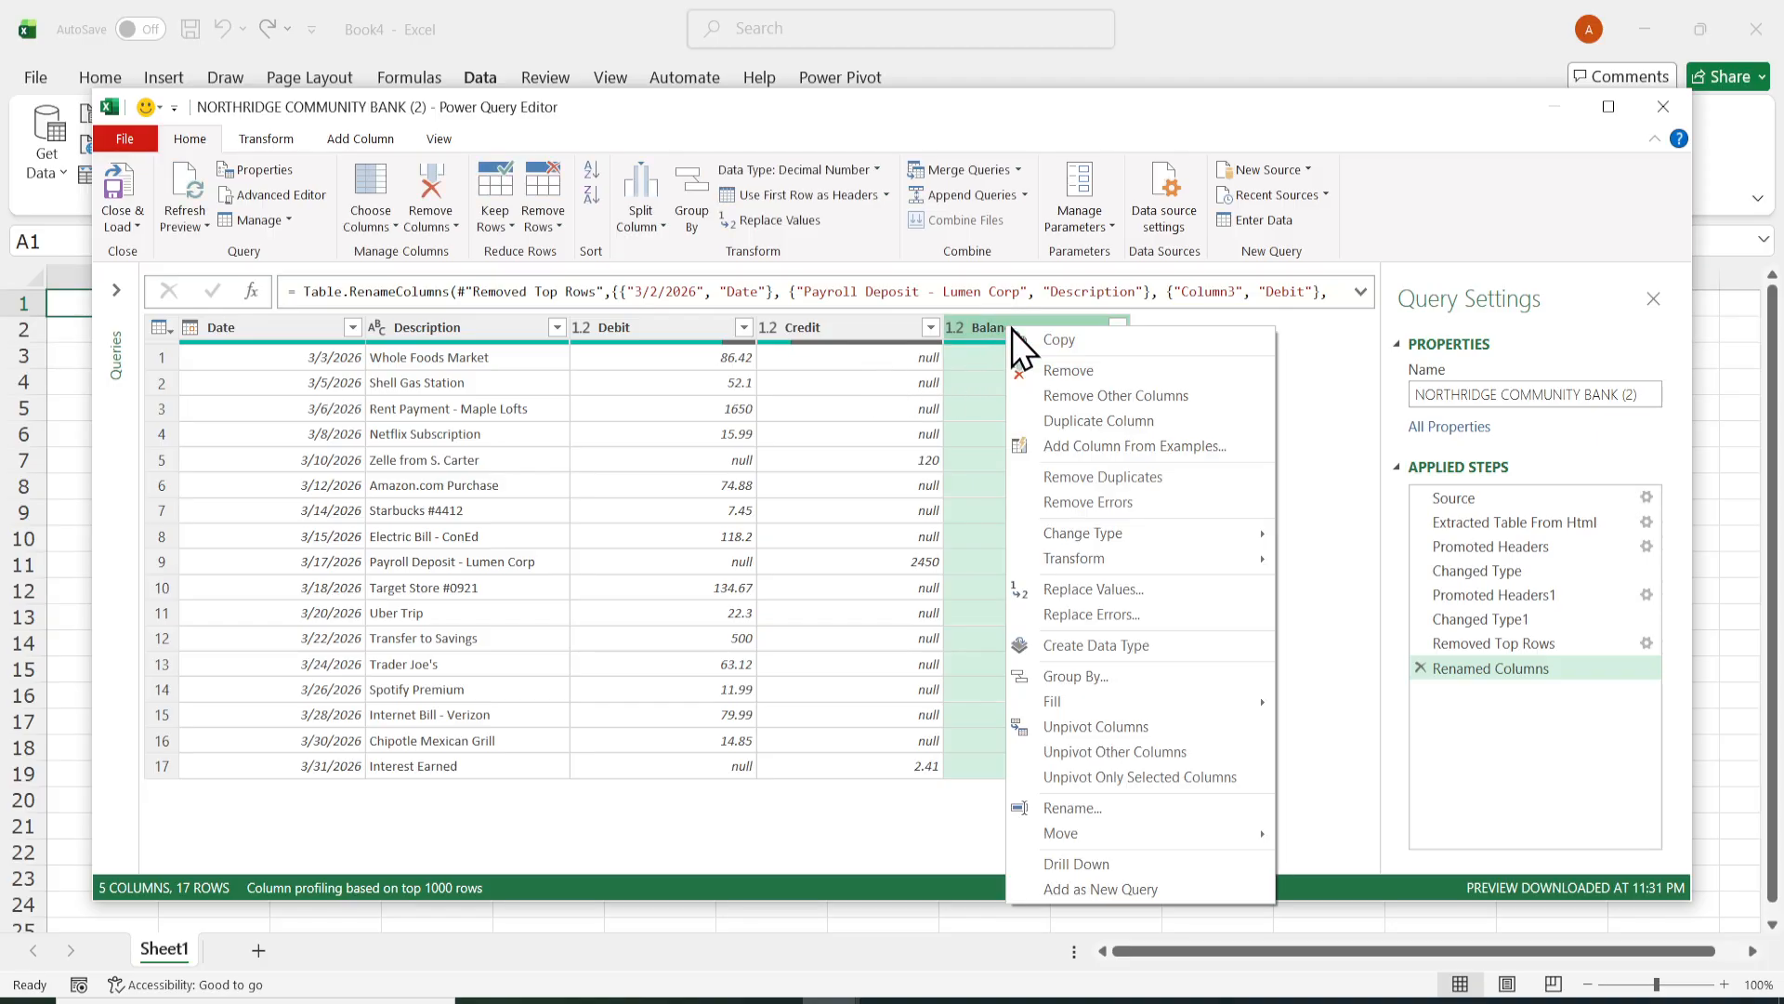
{"action": "key", "text": "Escape"}
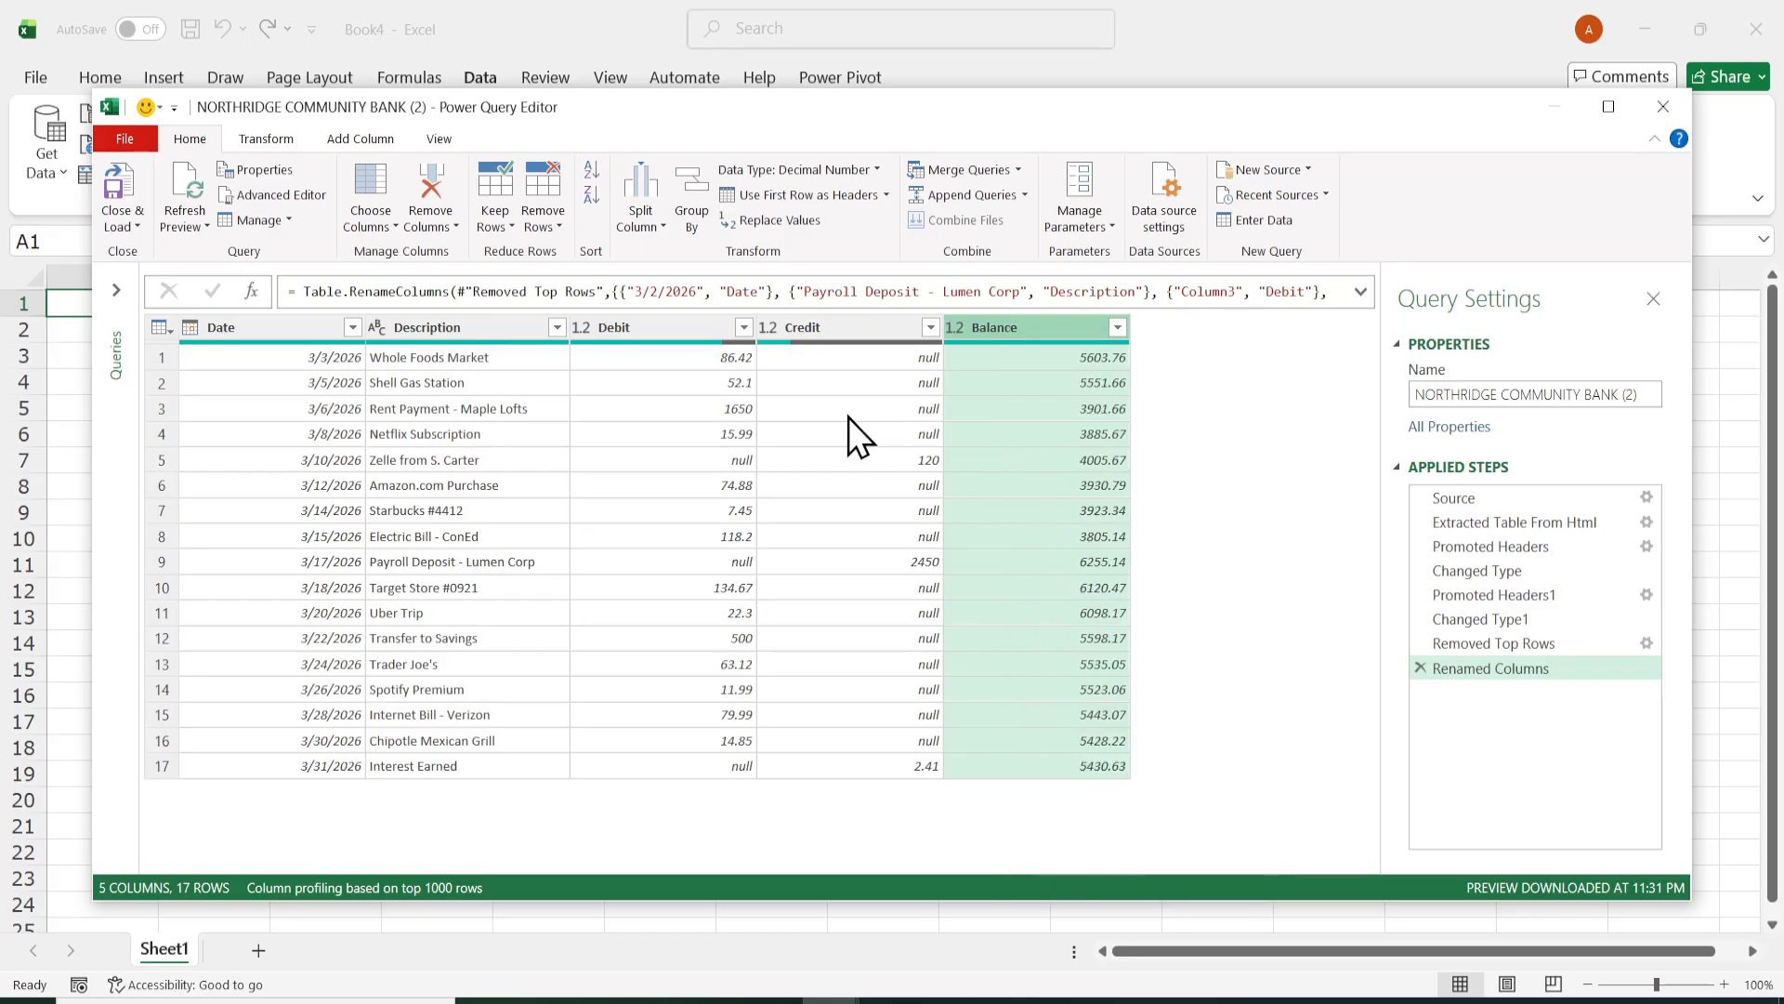
{"action": "left_click", "coordinate": [849, 409]}
{"action": "left_click", "coordinate": [635, 537]}
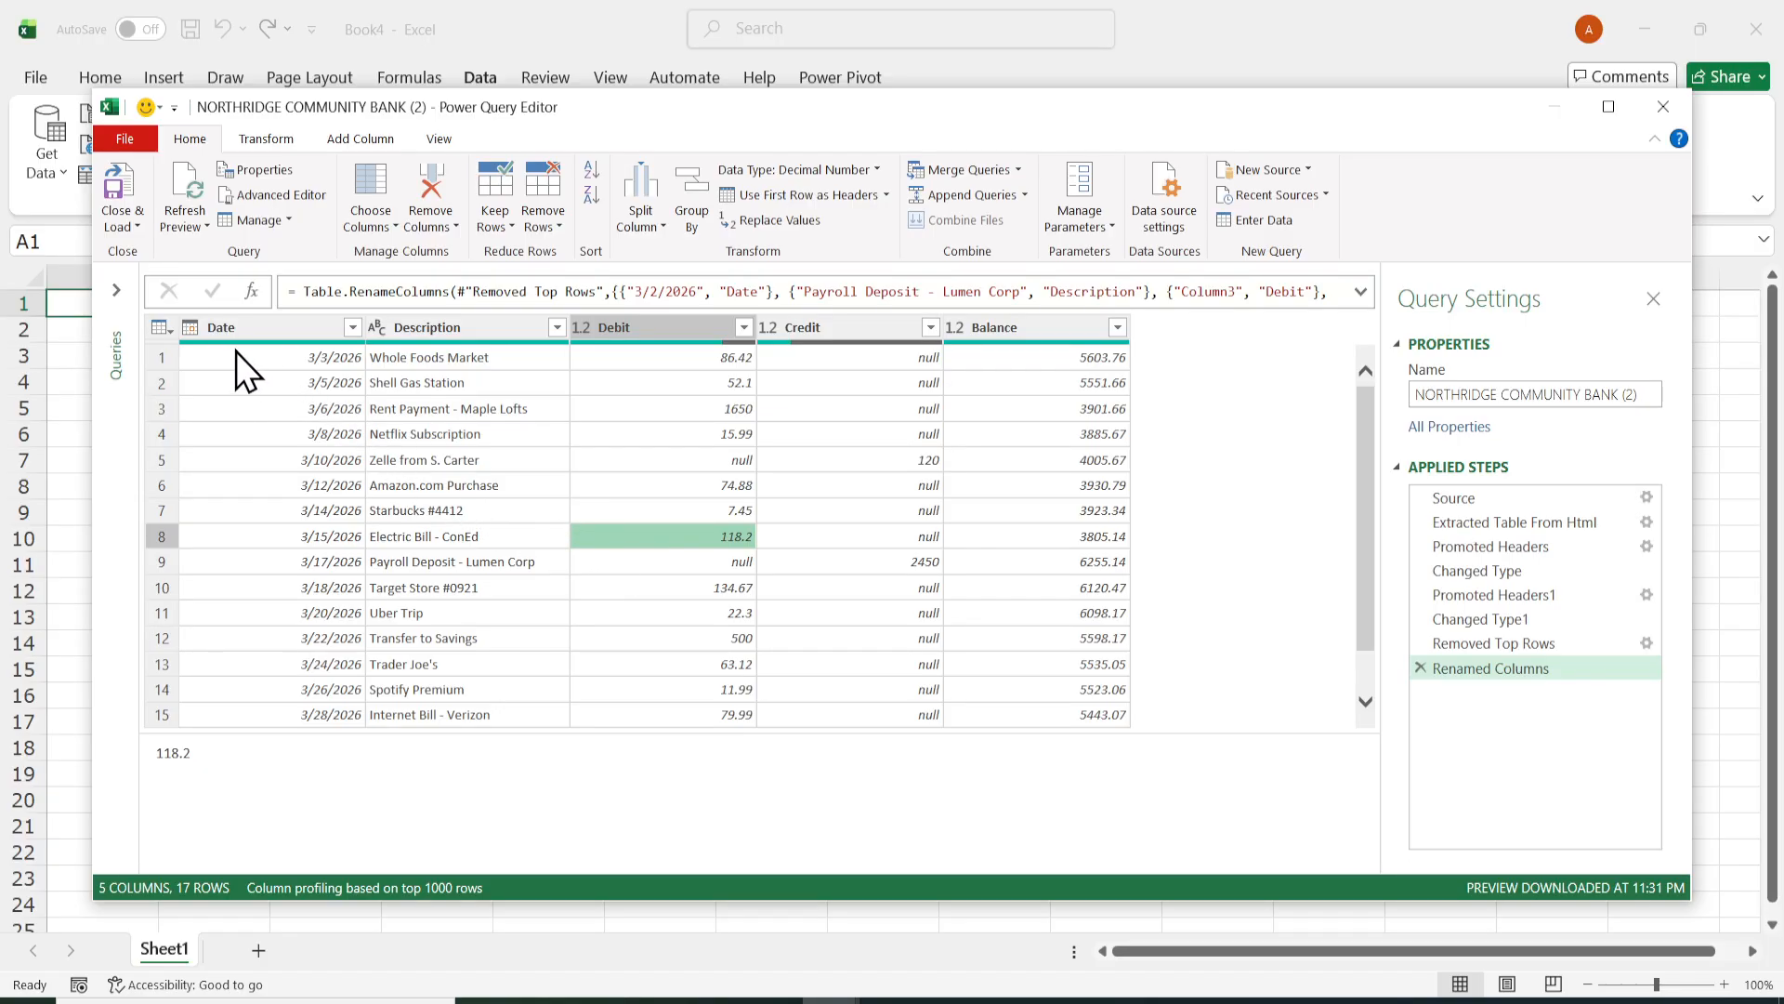
Step: Set the data types to Date for the Date column, Decimal Number for Debit and Text for Description
{"action": "left_click", "coordinate": [188, 331]}
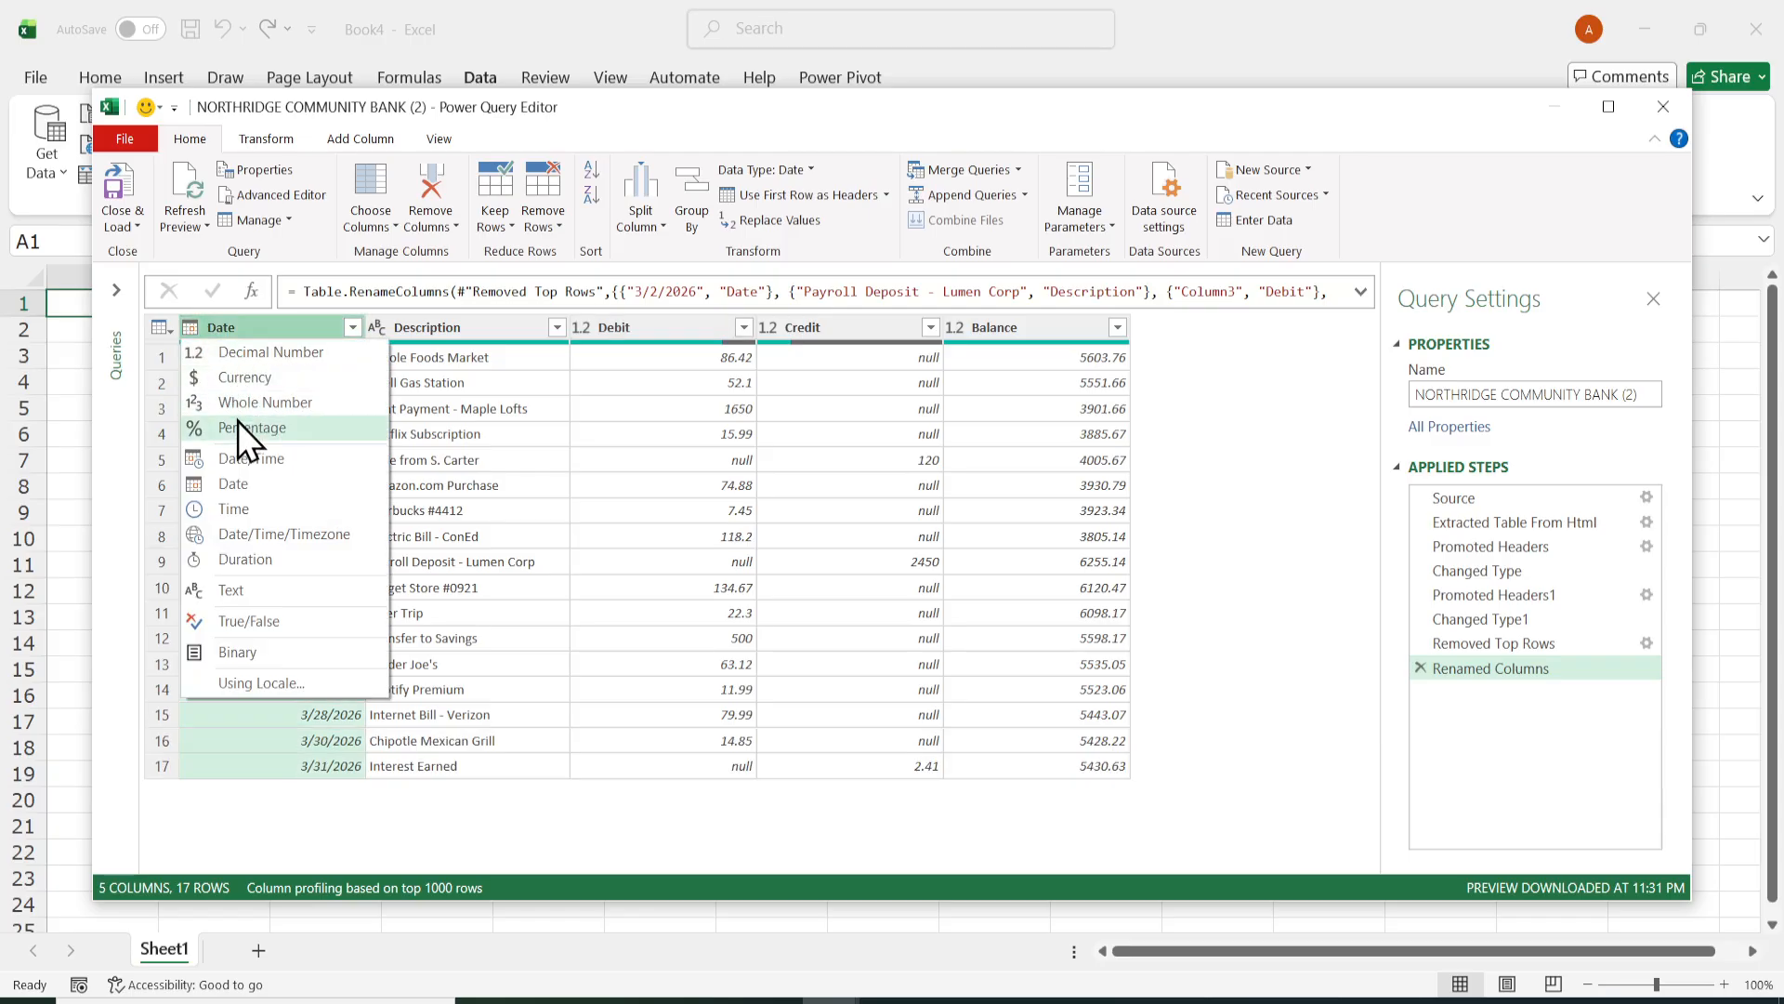
{"action": "left_click", "coordinate": [228, 484]}
{"action": "left_click", "coordinate": [376, 329]}
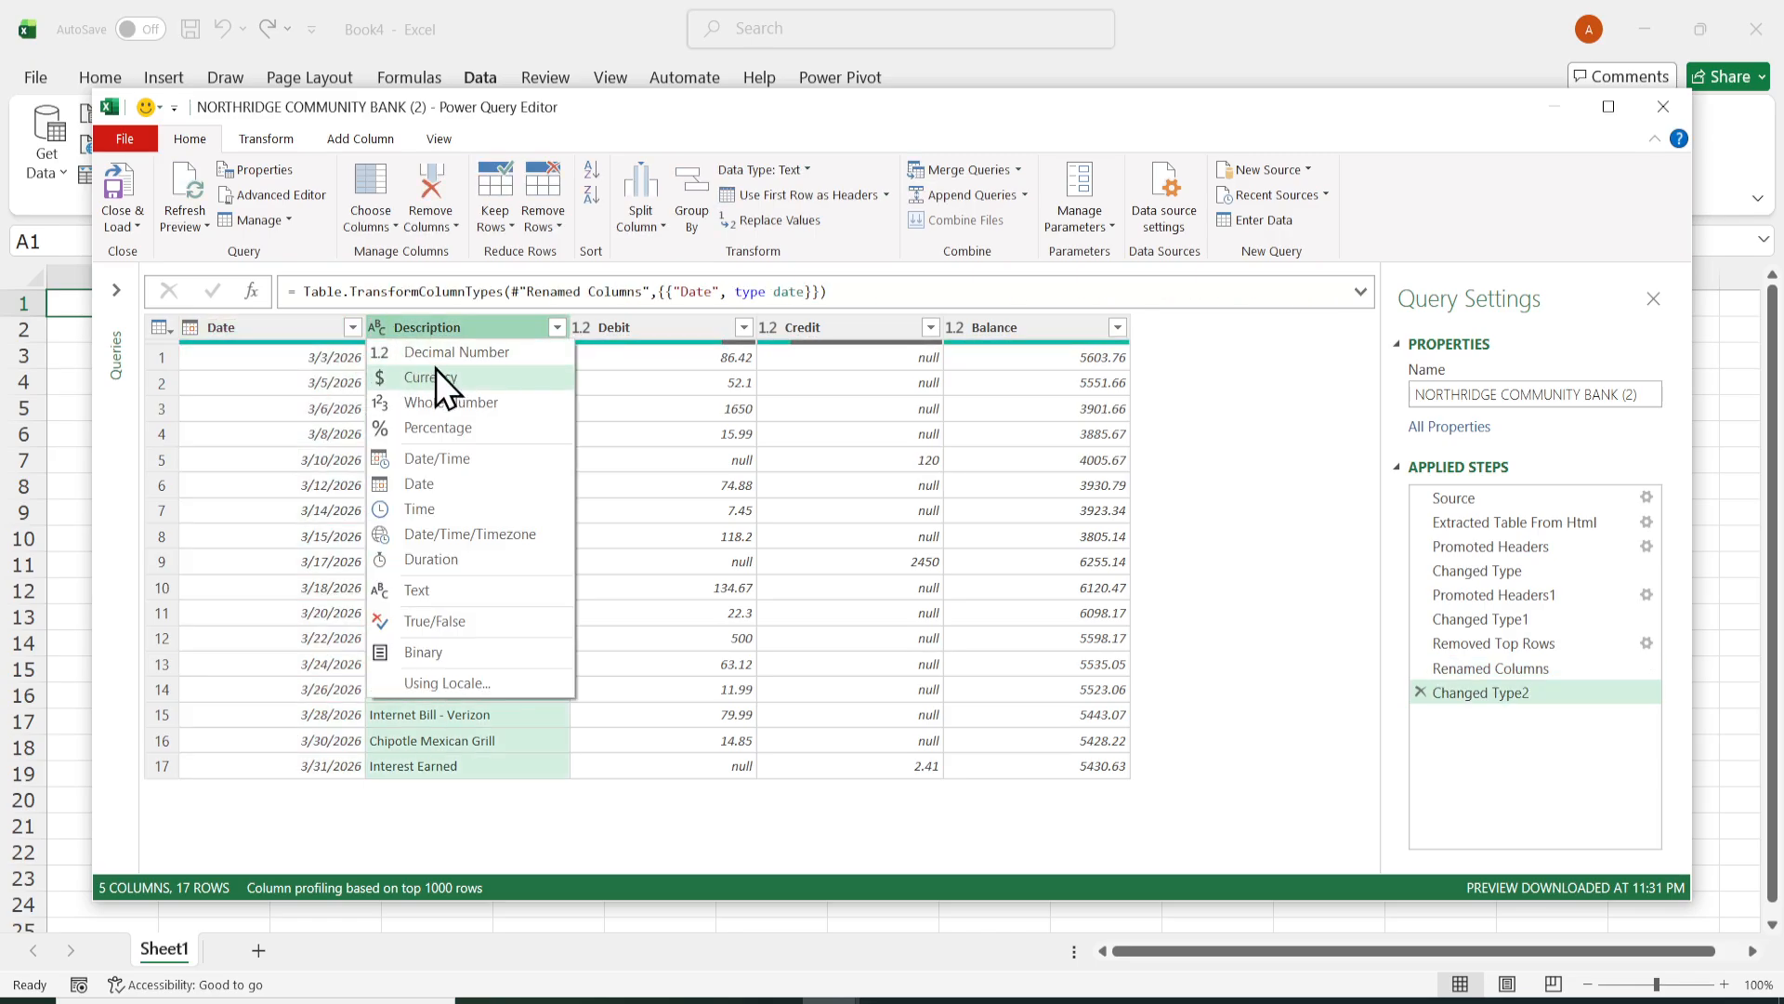
{"action": "left_click", "coordinate": [586, 327]}
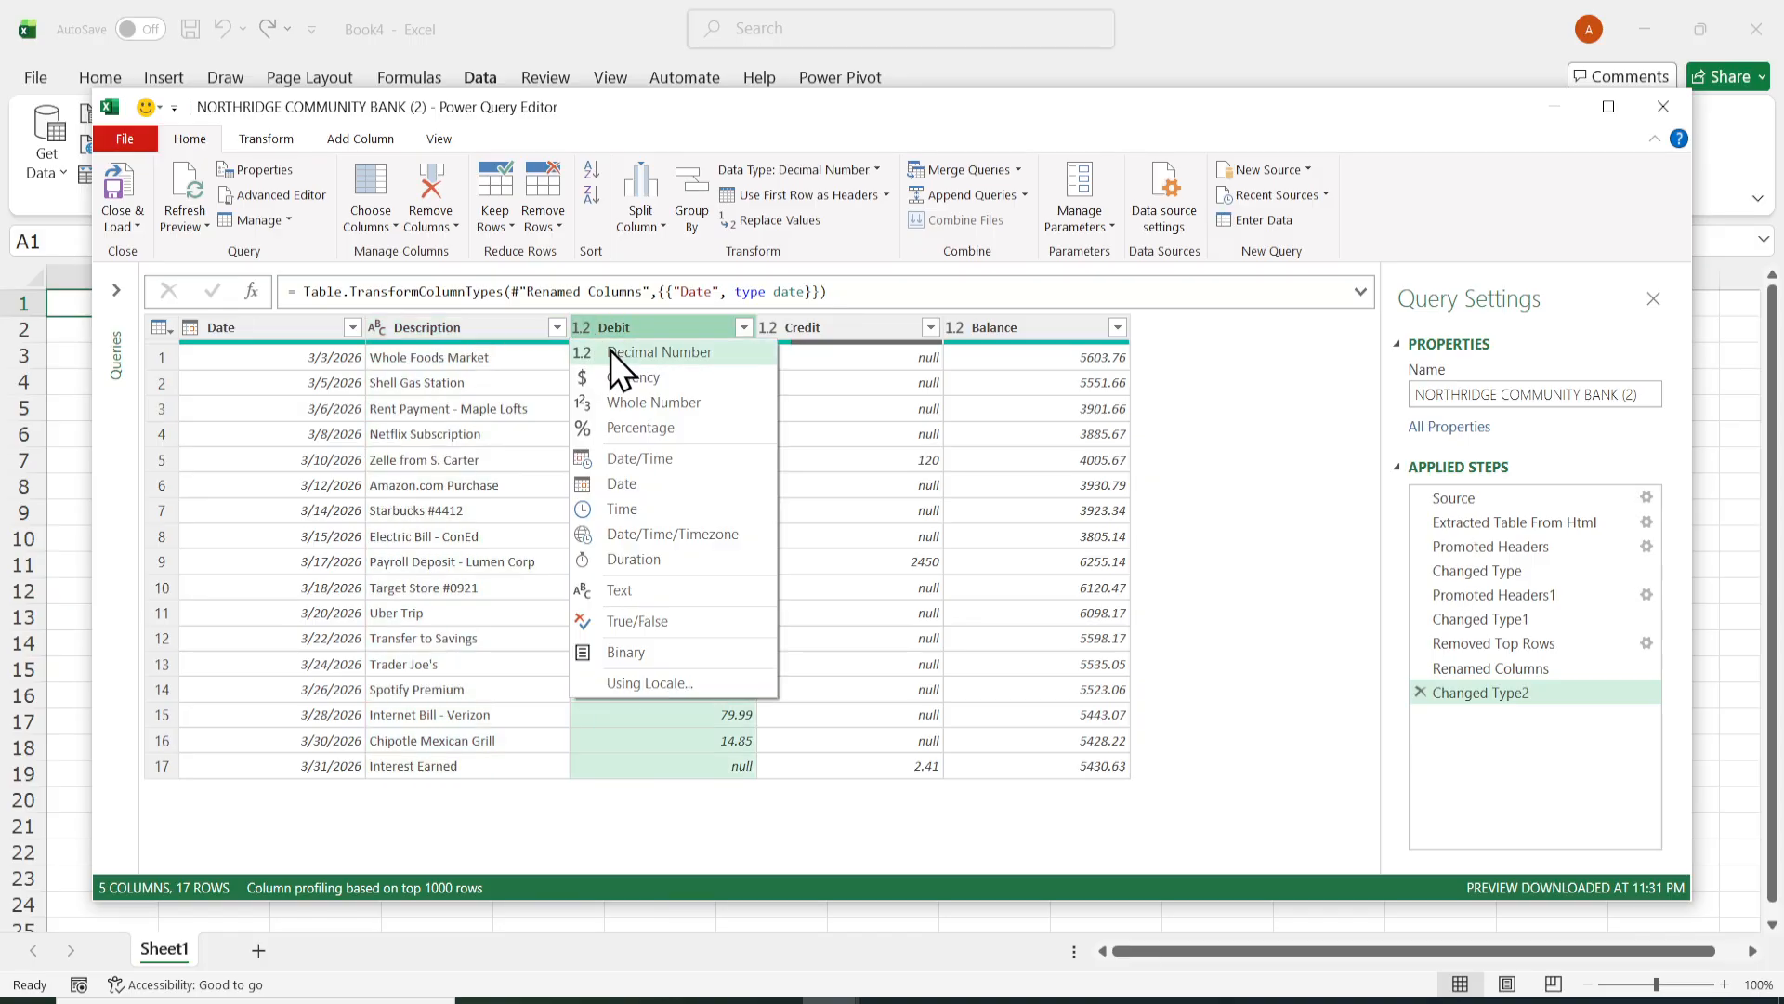
{"action": "left_click", "coordinate": [613, 352]}
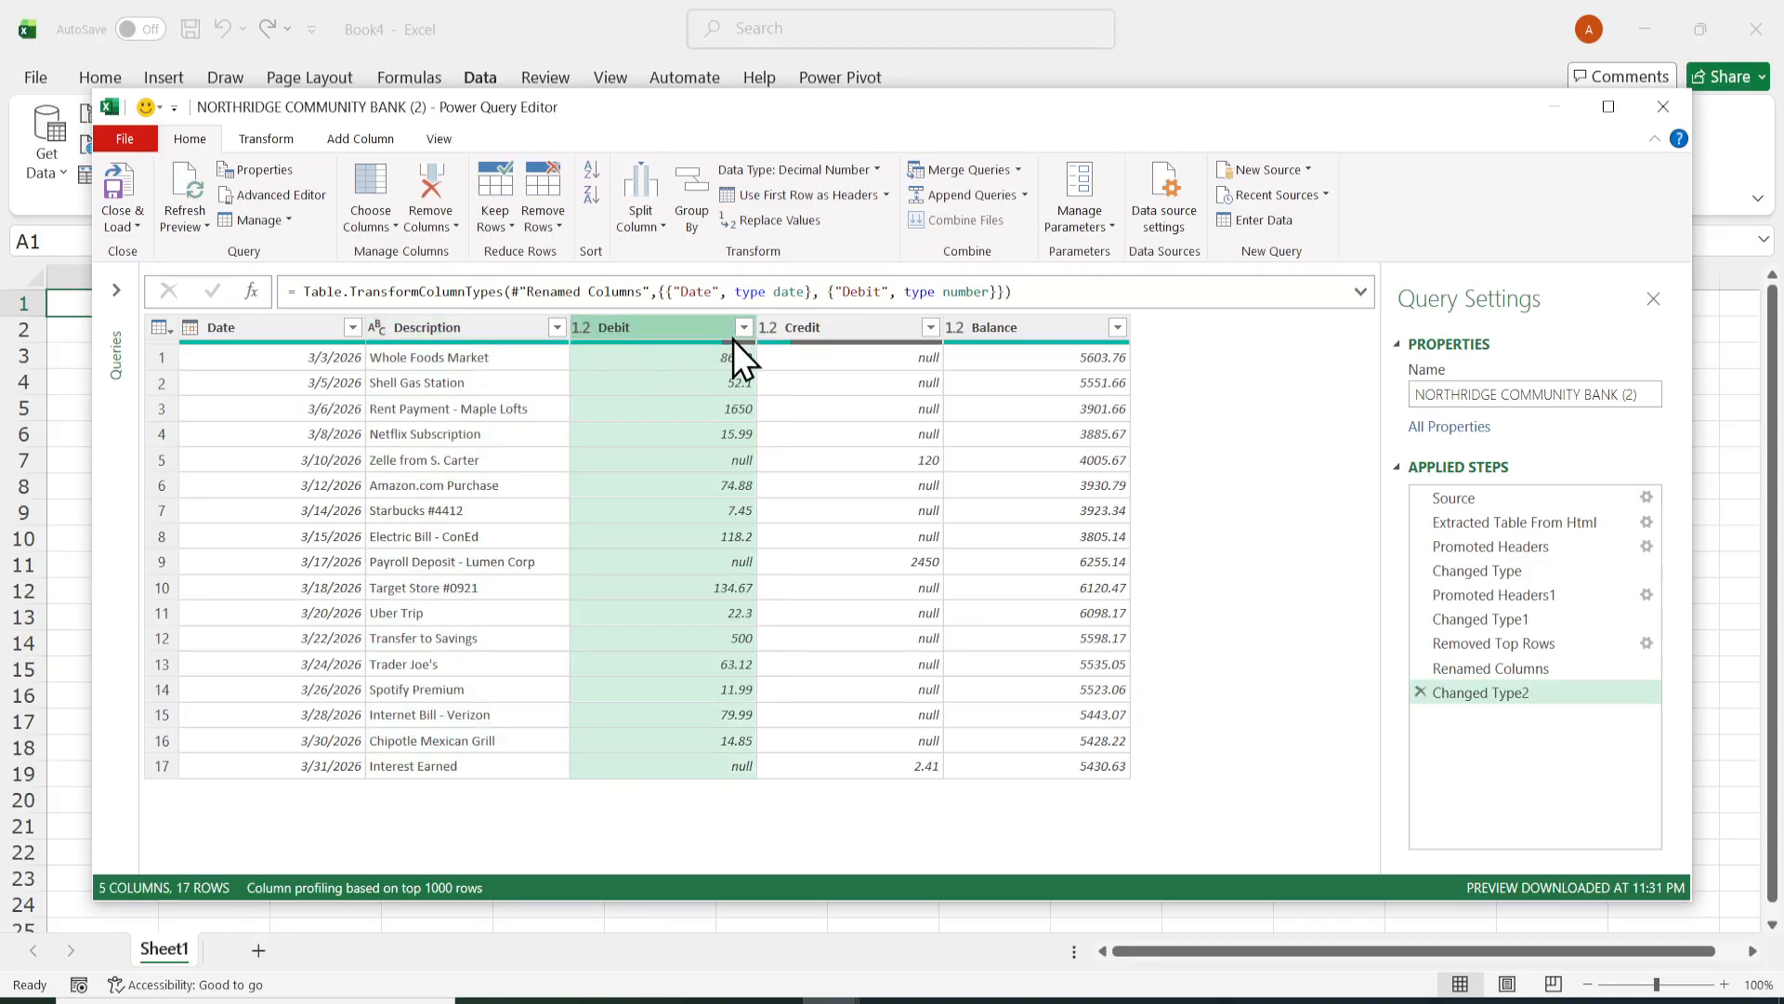
{"action": "left_click", "coordinate": [382, 327]}
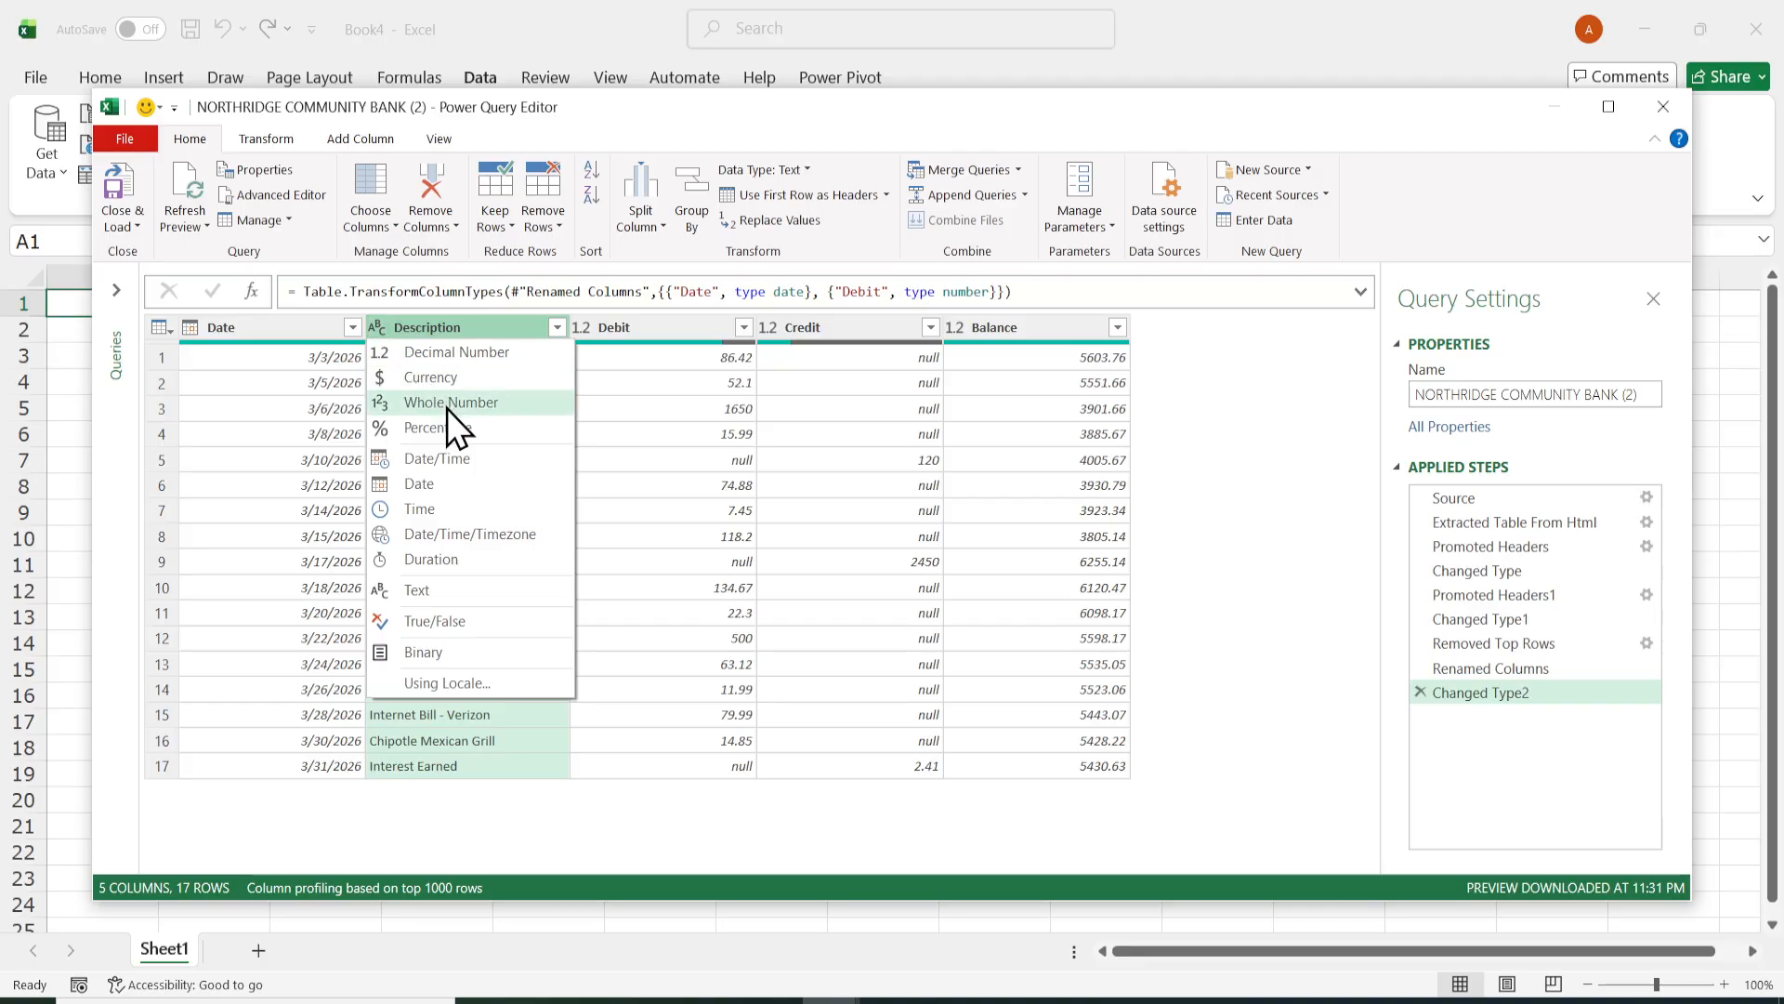
{"action": "left_click", "coordinate": [402, 589]}
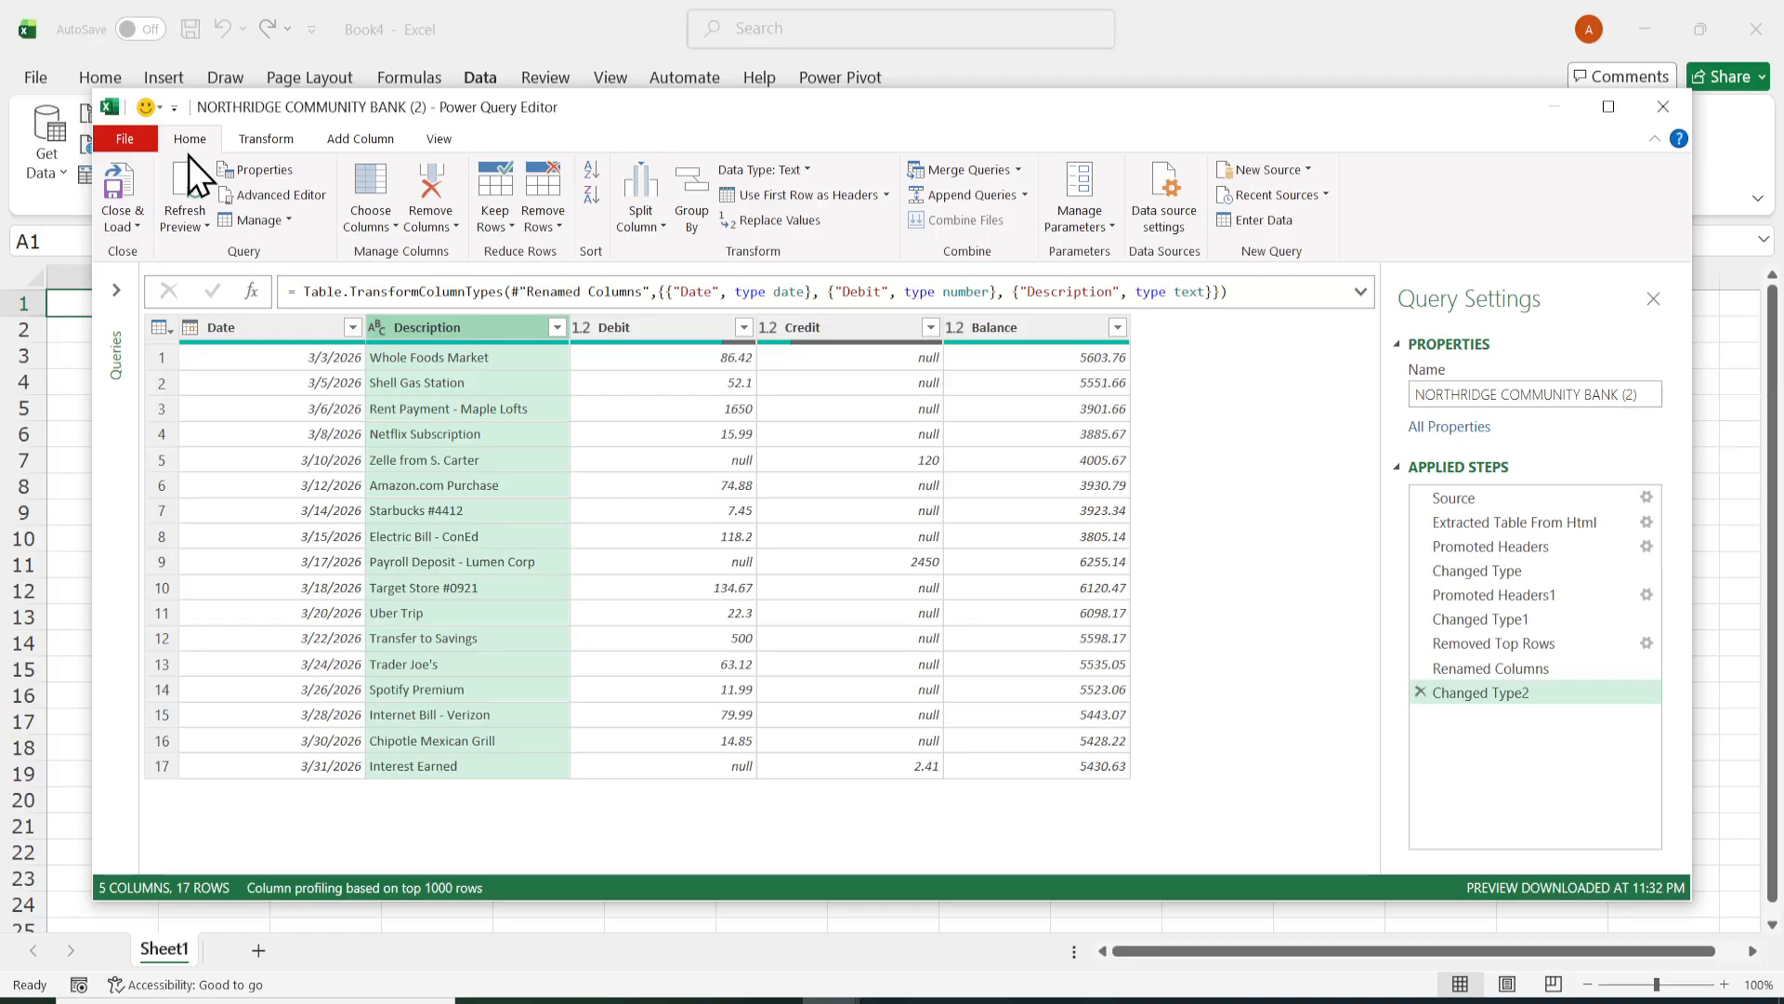
Step: Close the query editor and load the transformed bank statement table into the workbook
{"action": "left_click", "coordinate": [137, 231]}
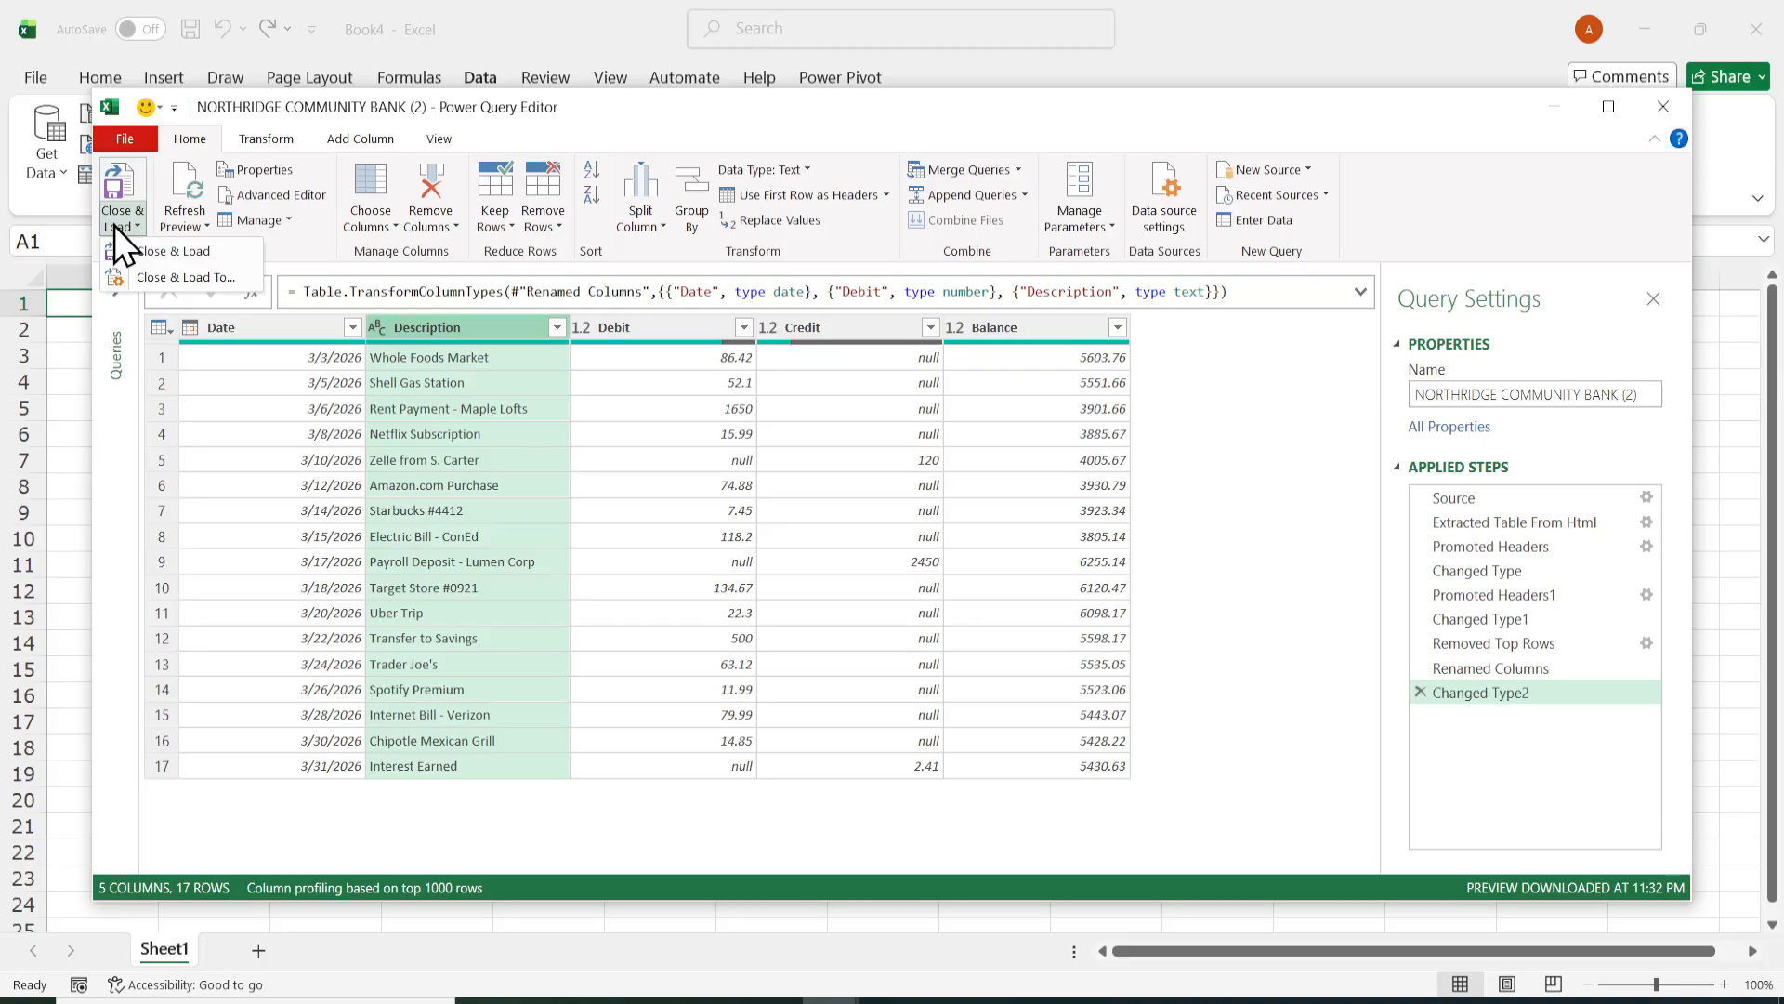
{"action": "left_click", "coordinate": [164, 252]}
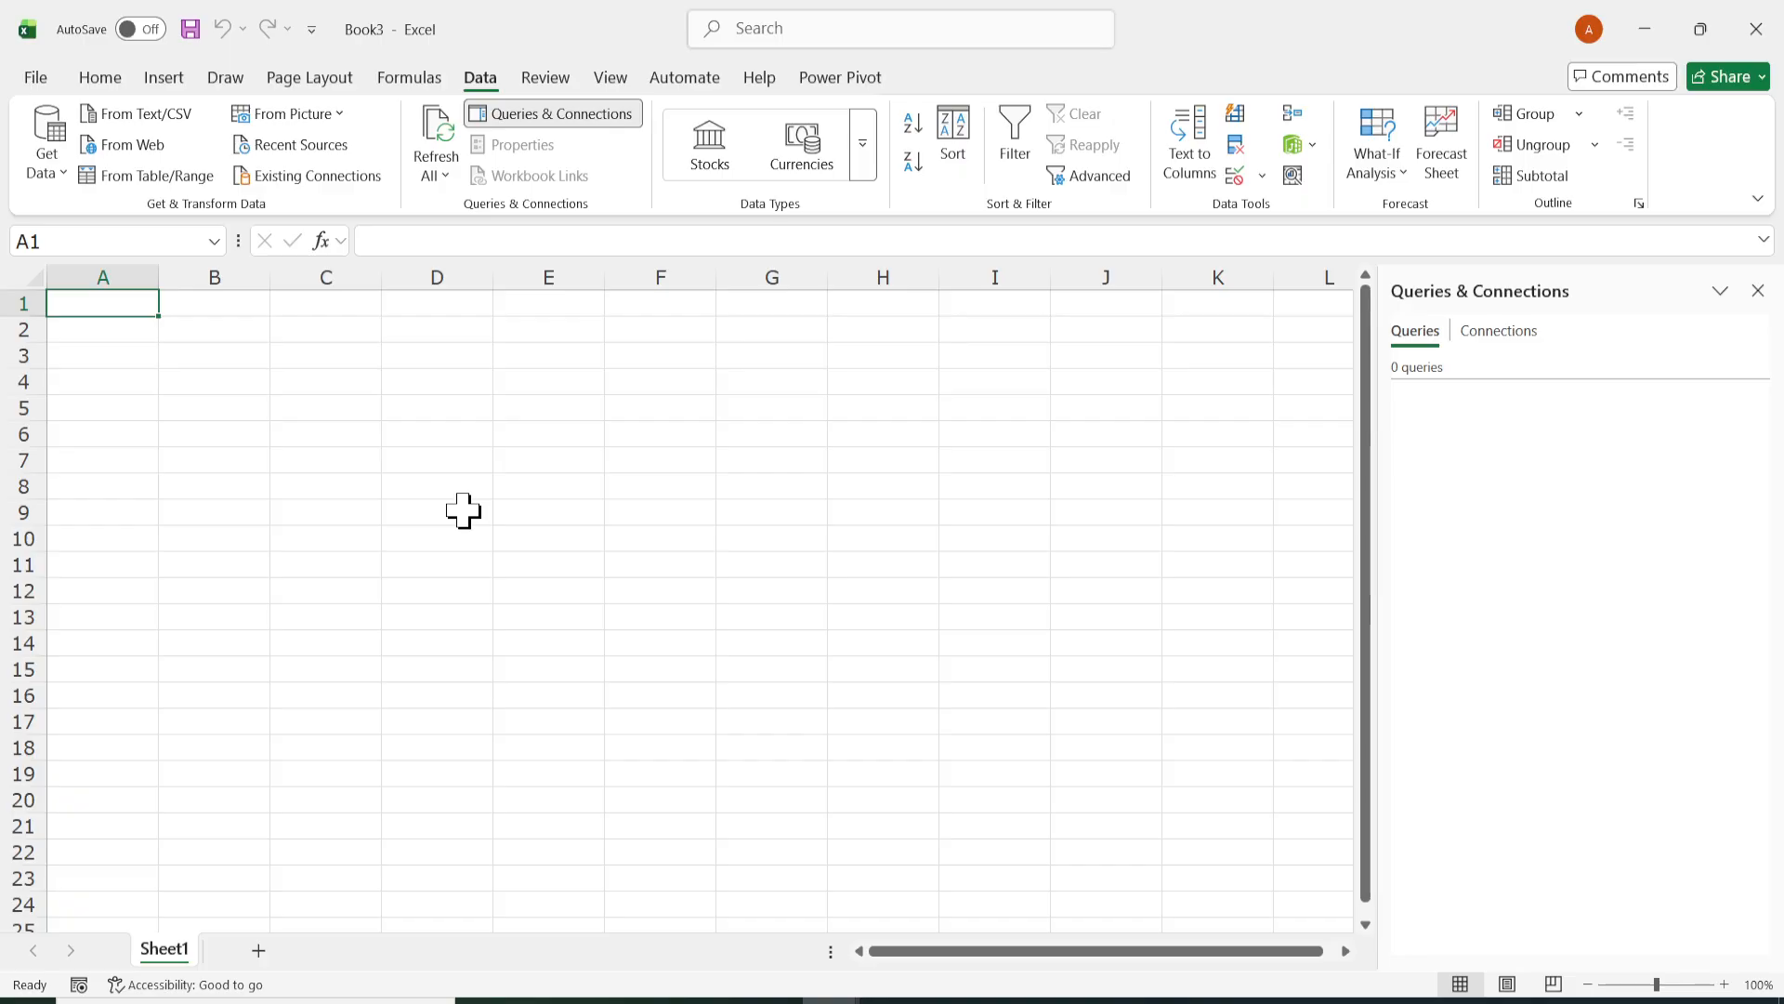
{"action": "left_click", "coordinate": [506, 538]}
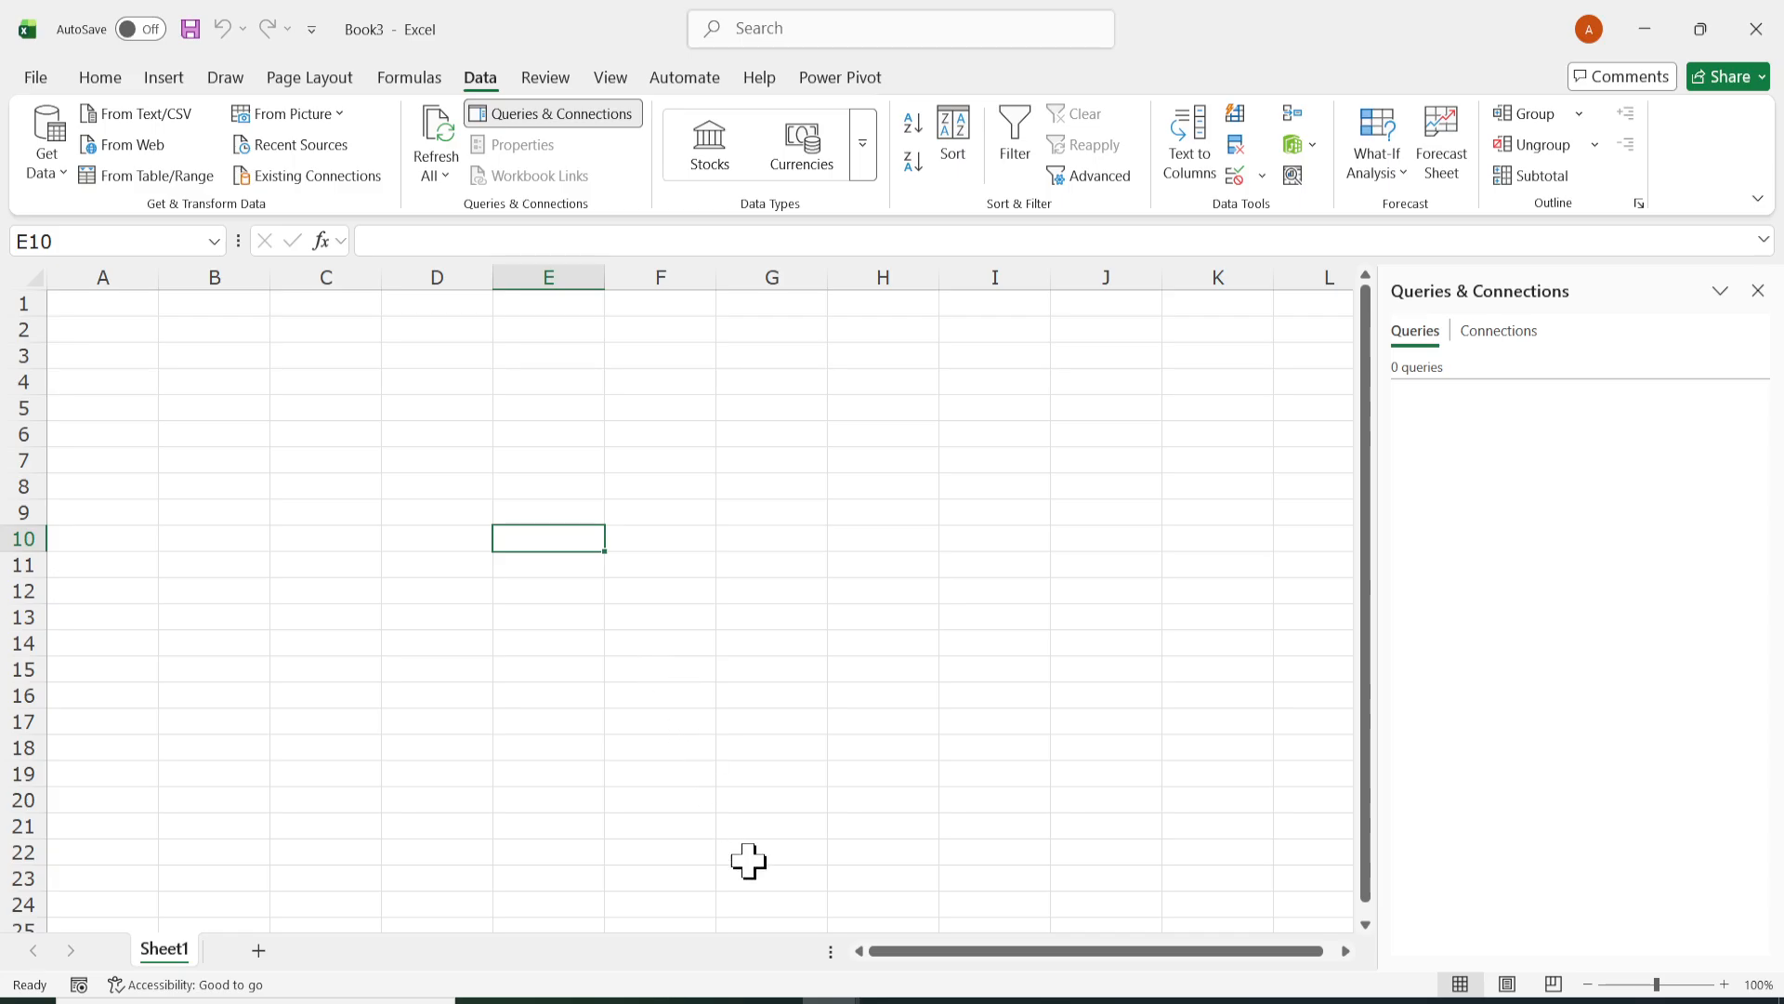
{"action": "left_click", "coordinate": [830, 998]}
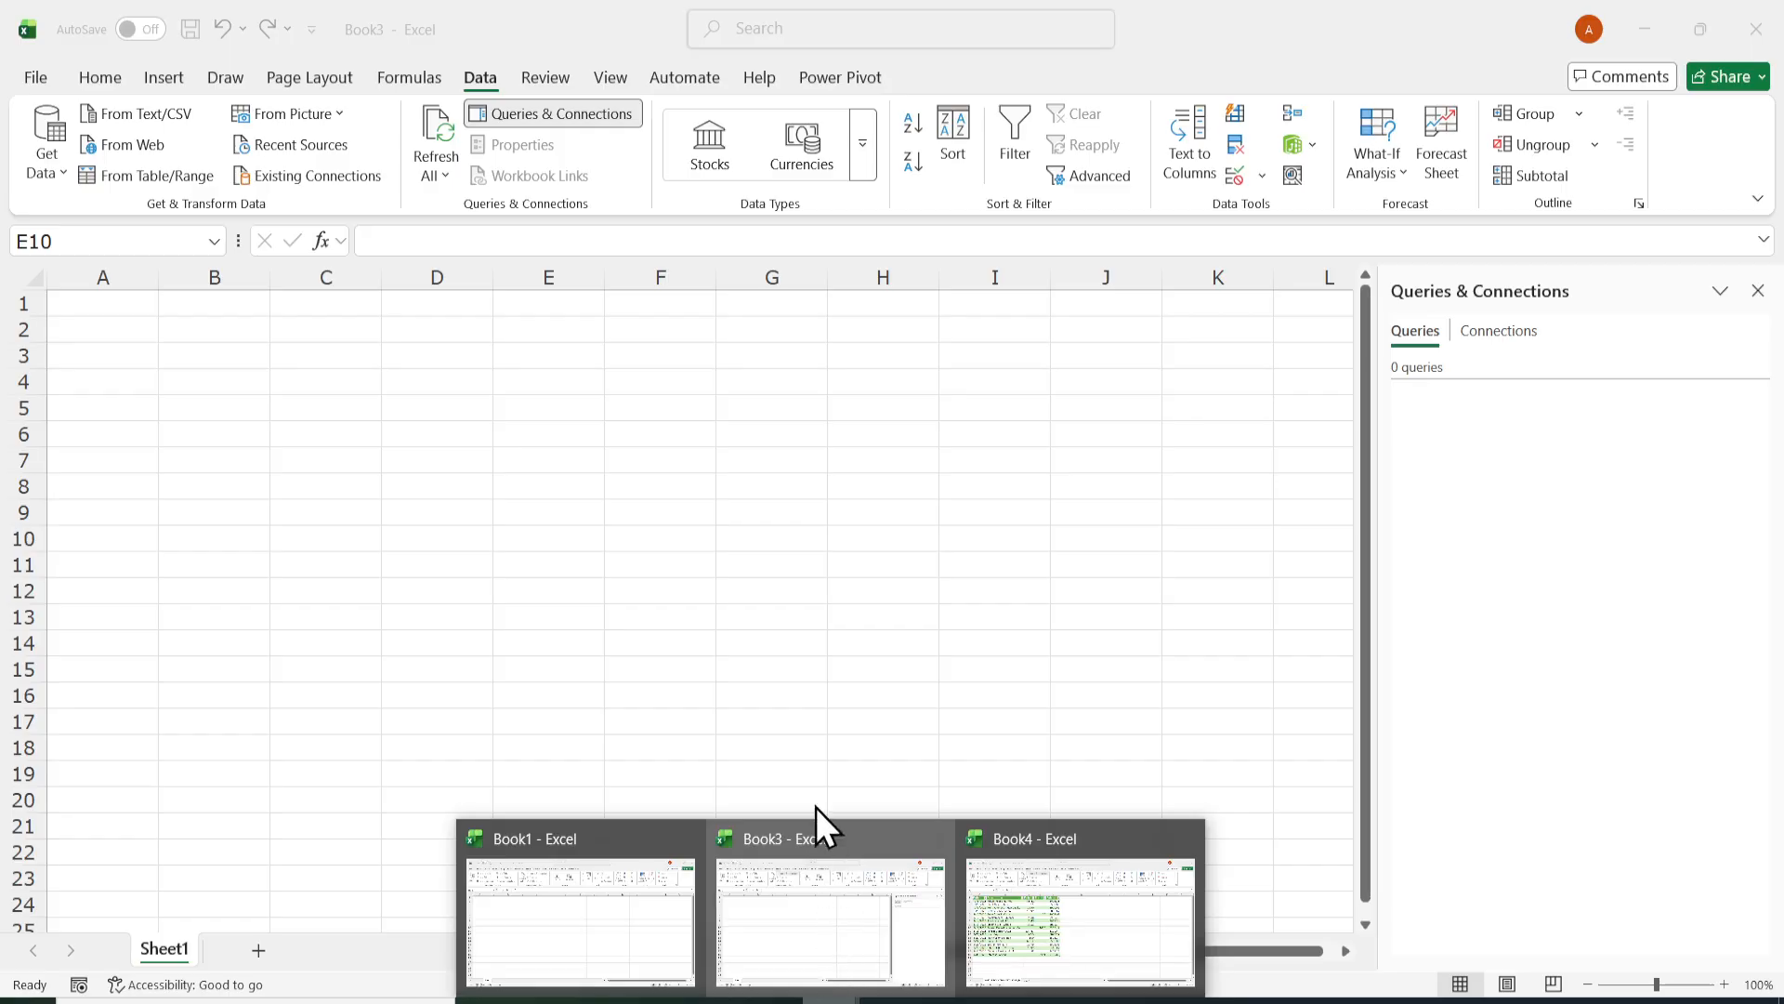
{"action": "left_click", "coordinate": [731, 691]}
{"action": "left_click", "coordinate": [298, 468]}
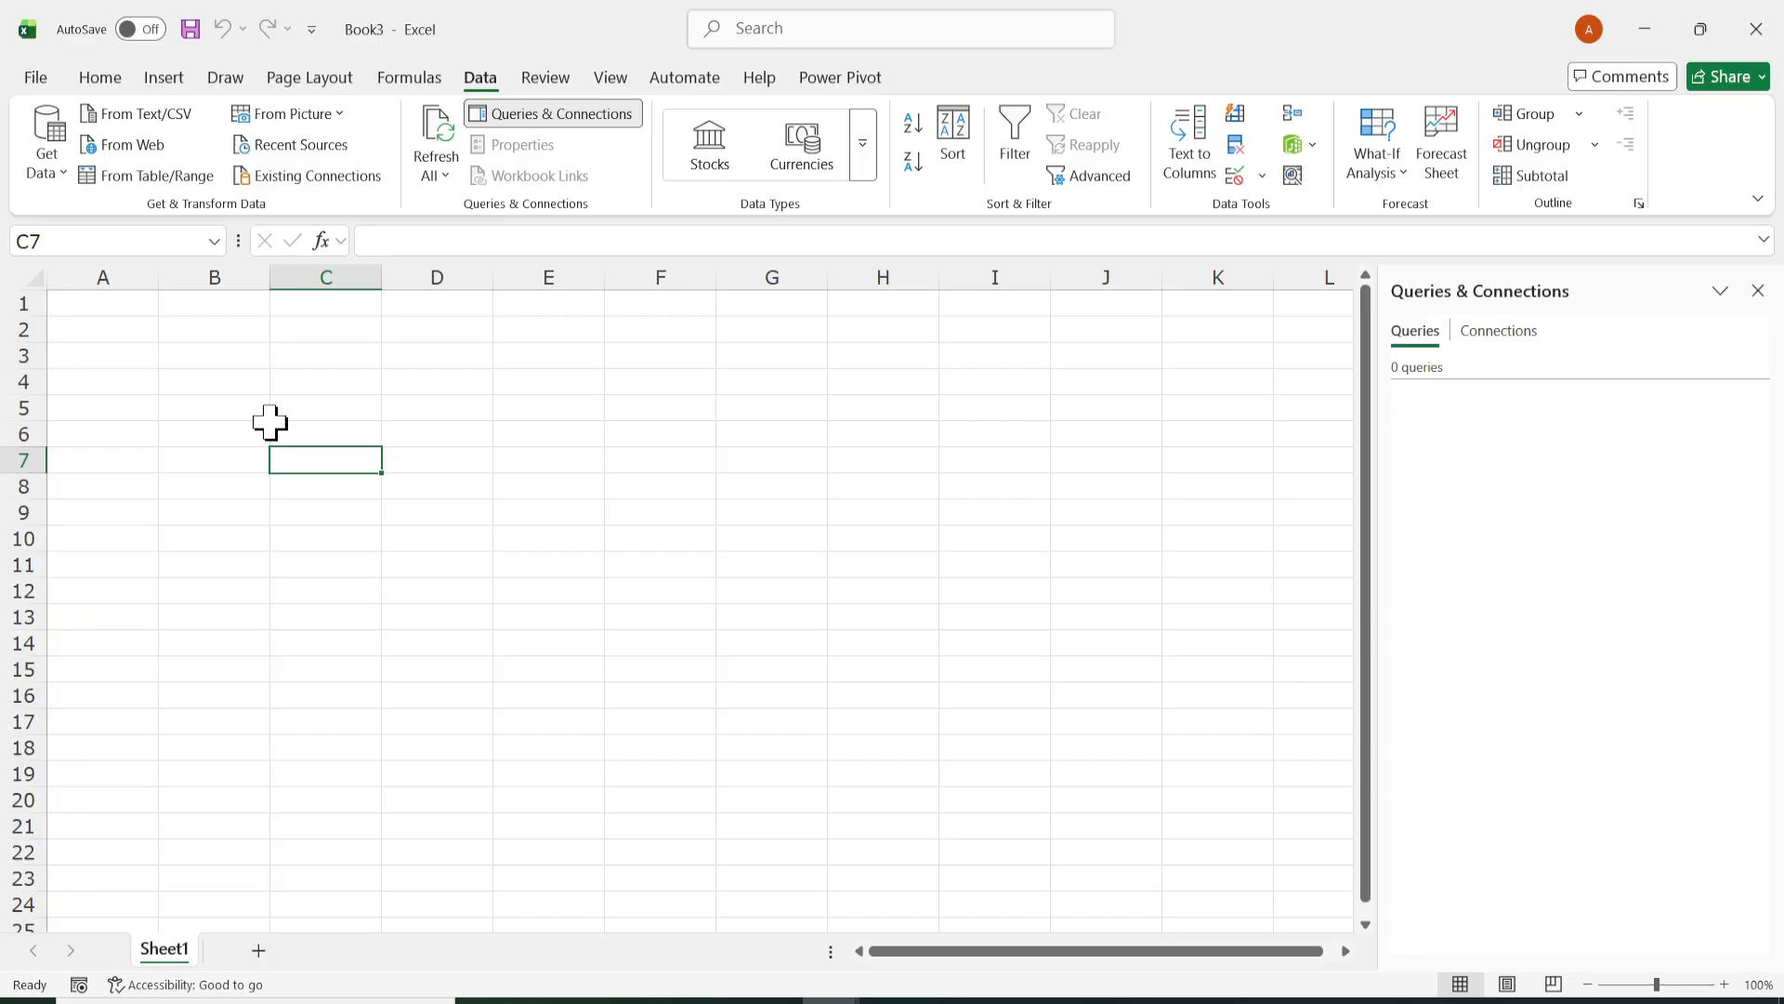
Step: Get data from a PDF file, choosing "Setup File - sample-bank-statement" in the Downloads folder as the source
{"action": "left_click", "coordinate": [46, 170]}
{"action": "mouse_move", "coordinate": [216, 276]}
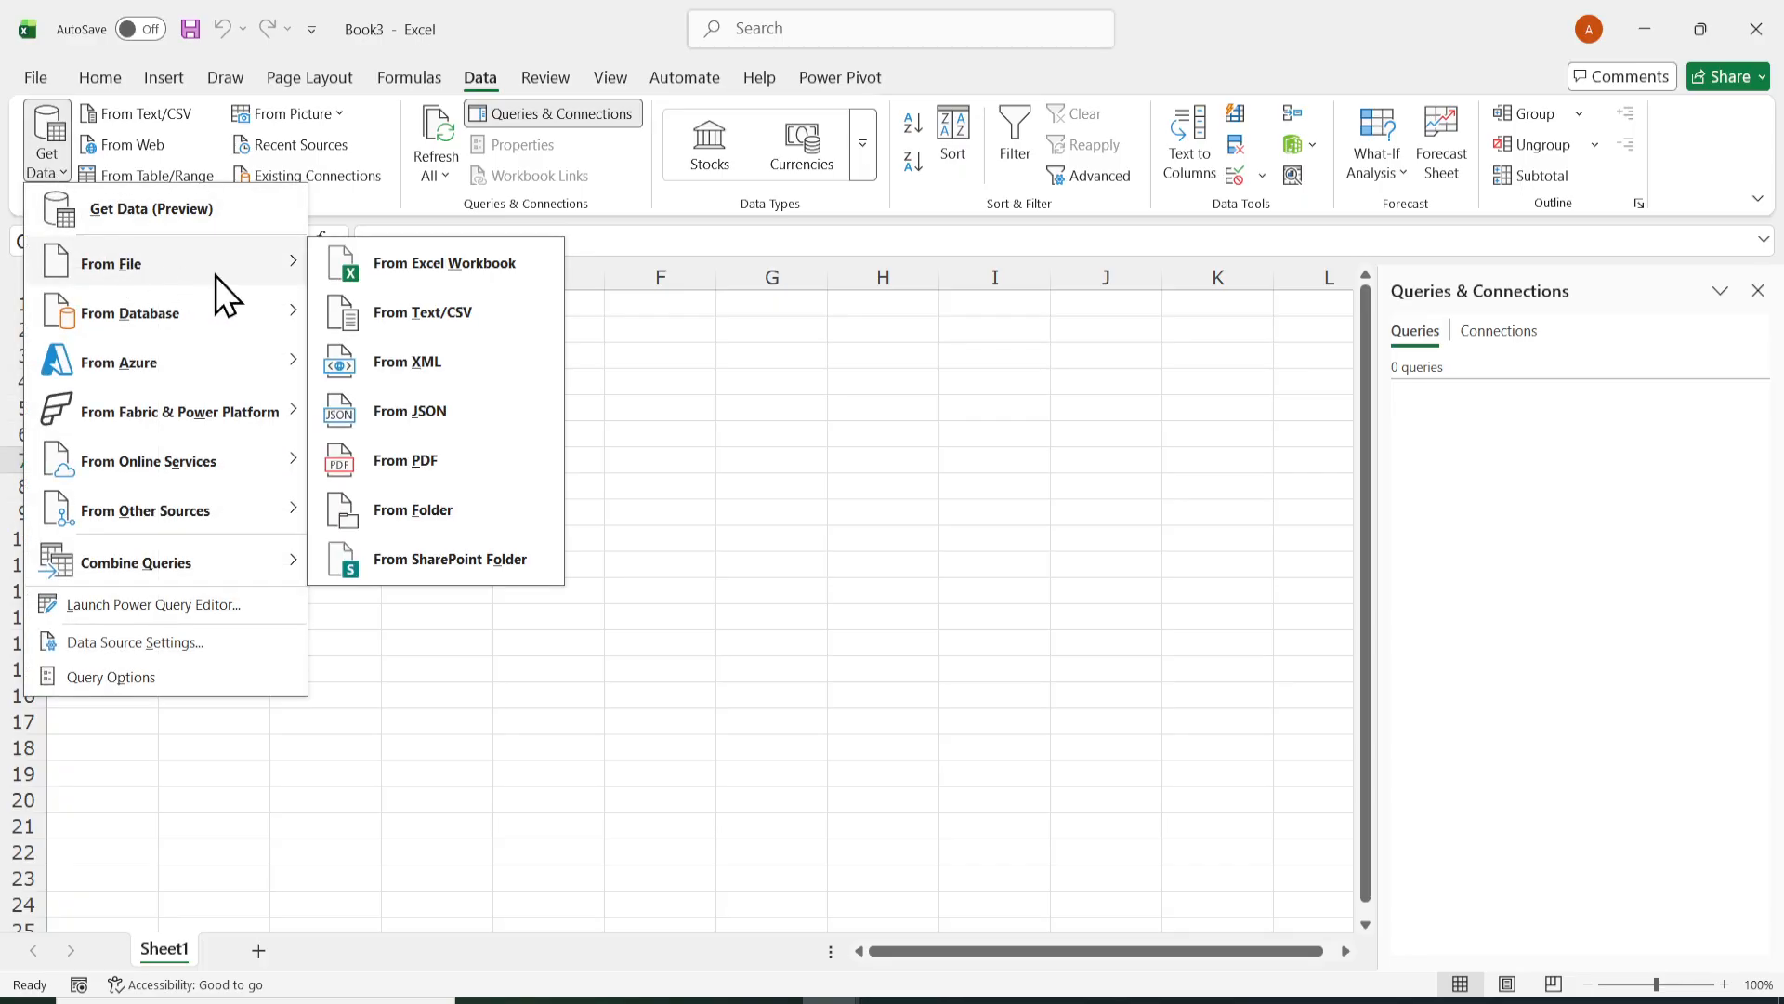
{"action": "left_click", "coordinate": [409, 481]}
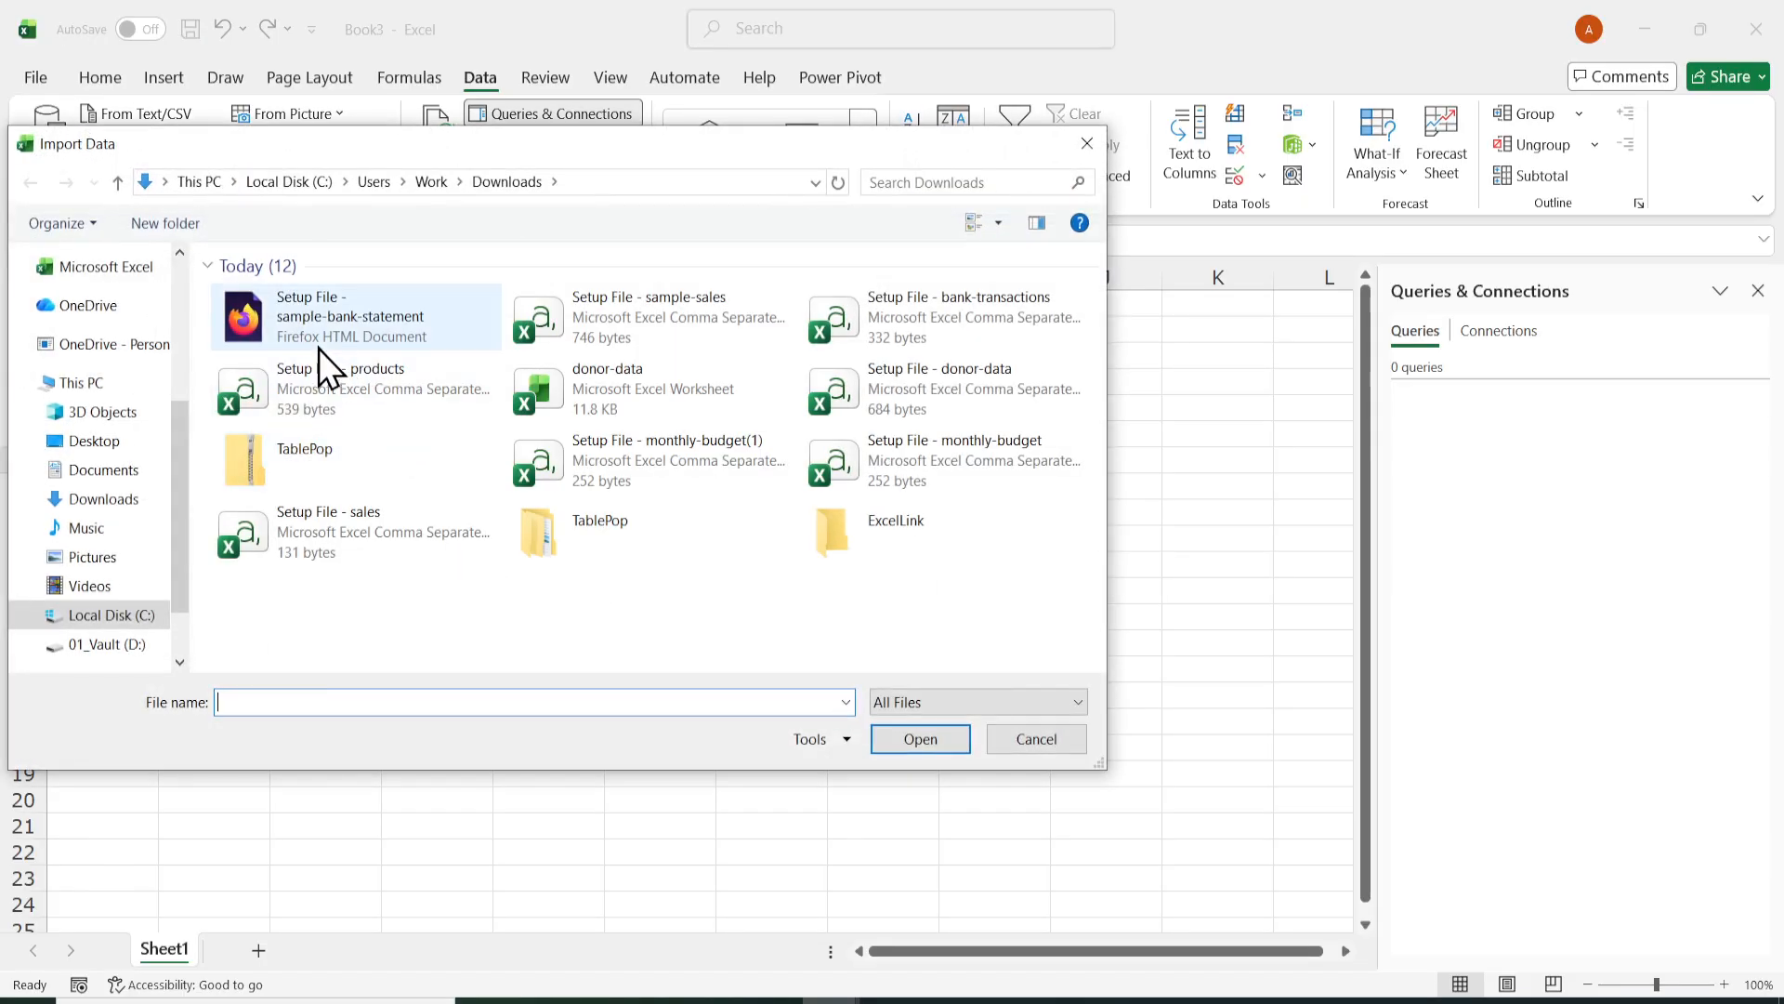
{"action": "double_click", "coordinate": [309, 333]}
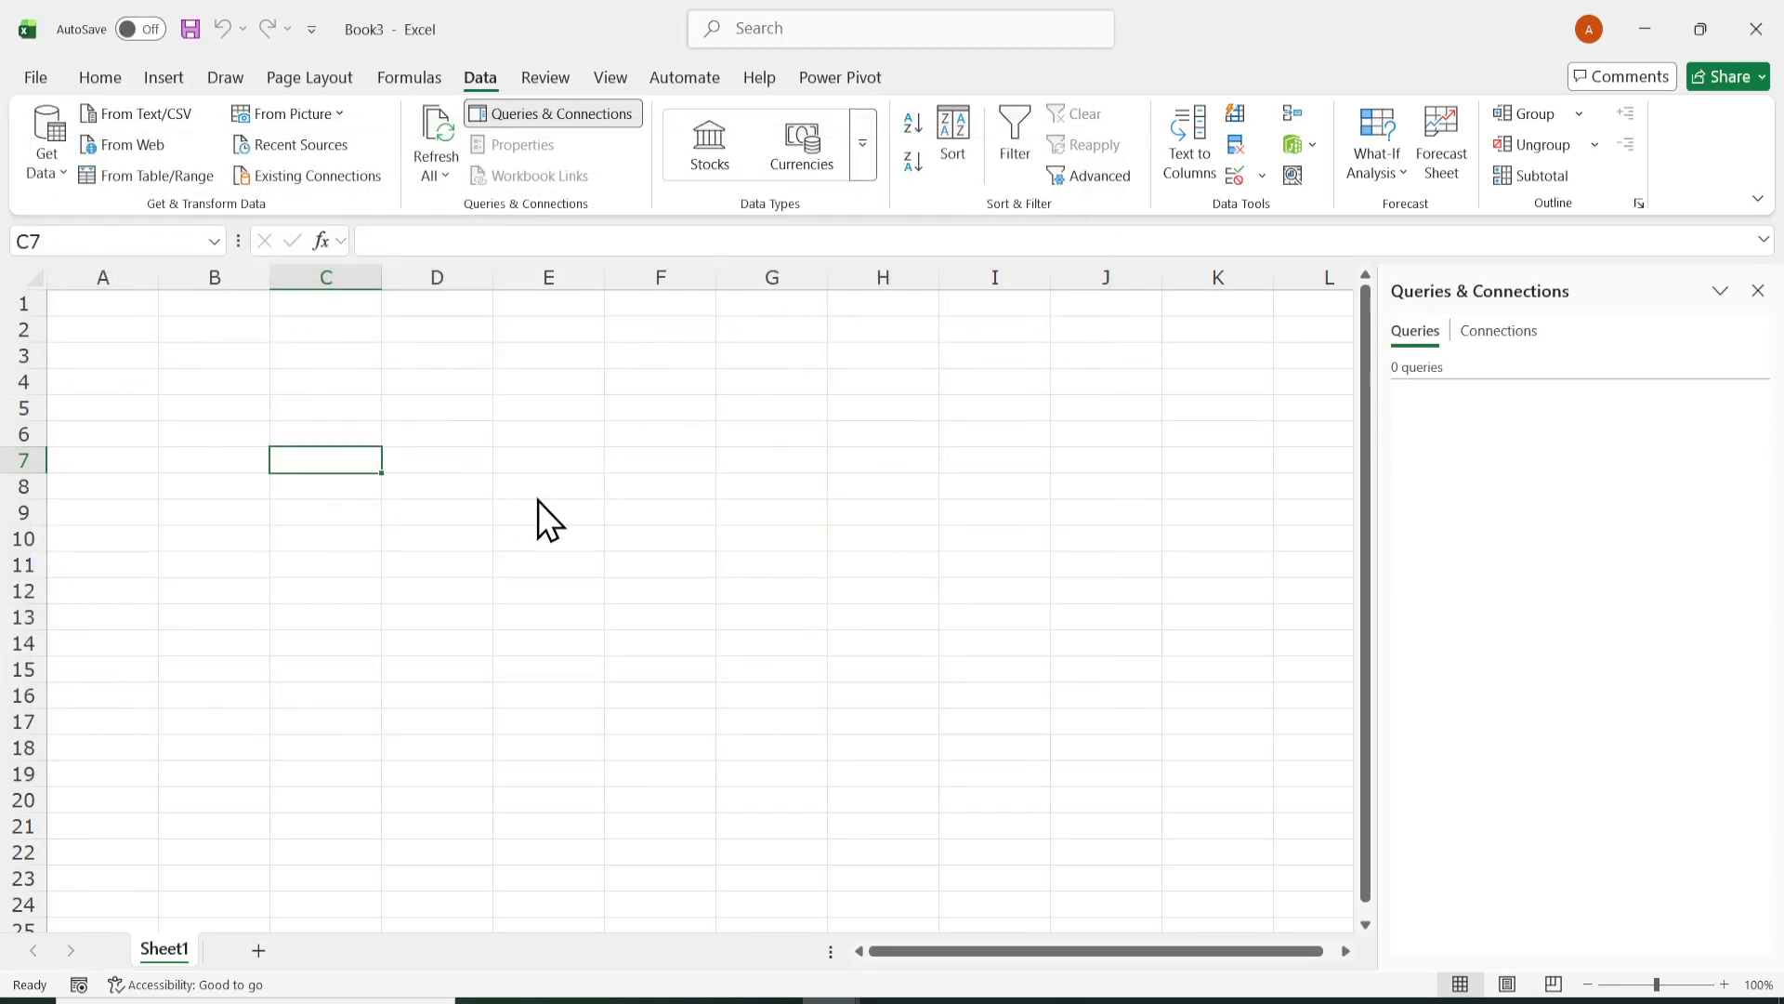